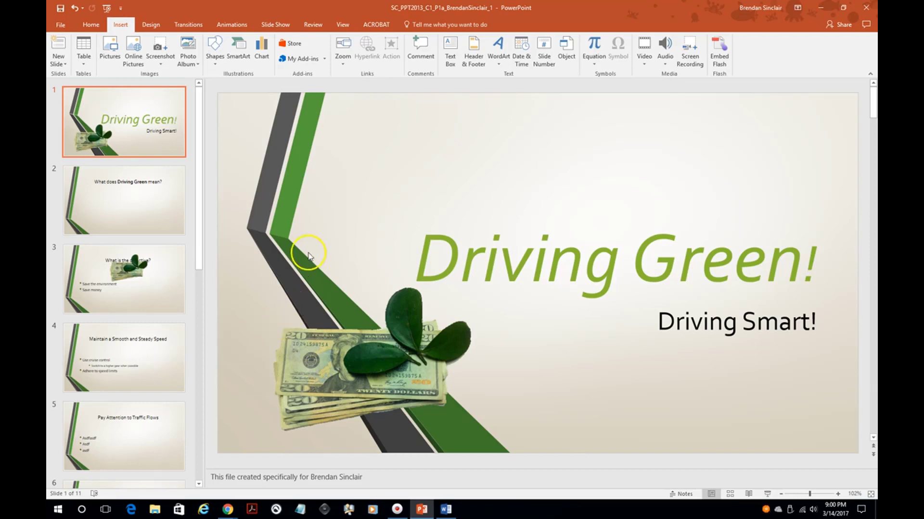
Browse the Design themes gallery and close it without changing the theme.
{"action": "left_click", "coordinate": [150, 25]}
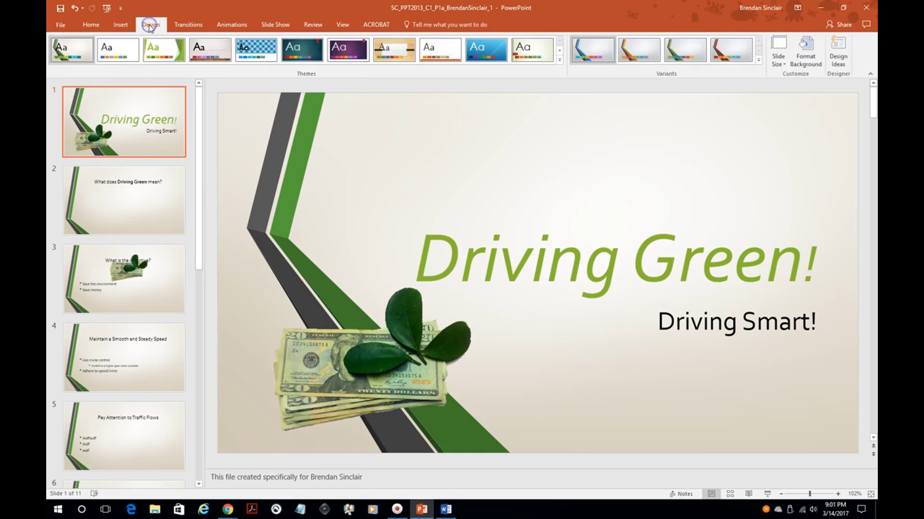
{"action": "left_click", "coordinate": [559, 61]}
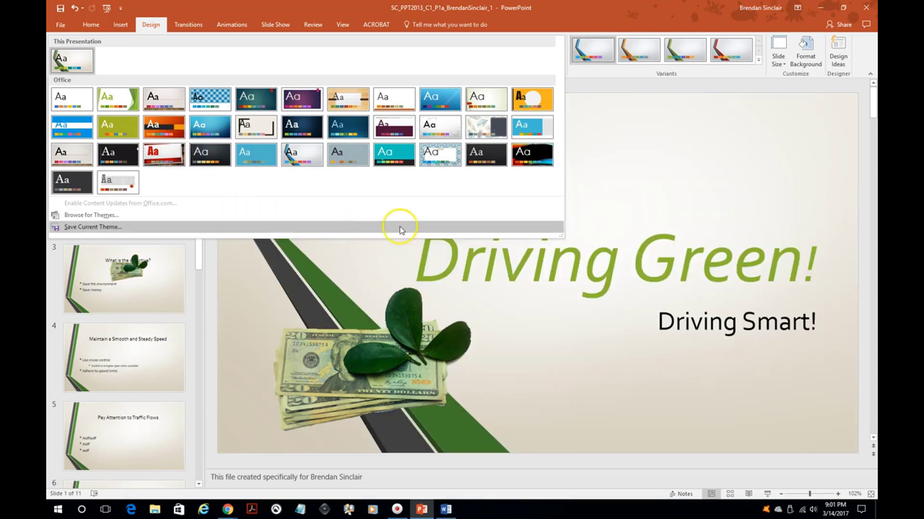
{"action": "left_click", "coordinate": [560, 294]}
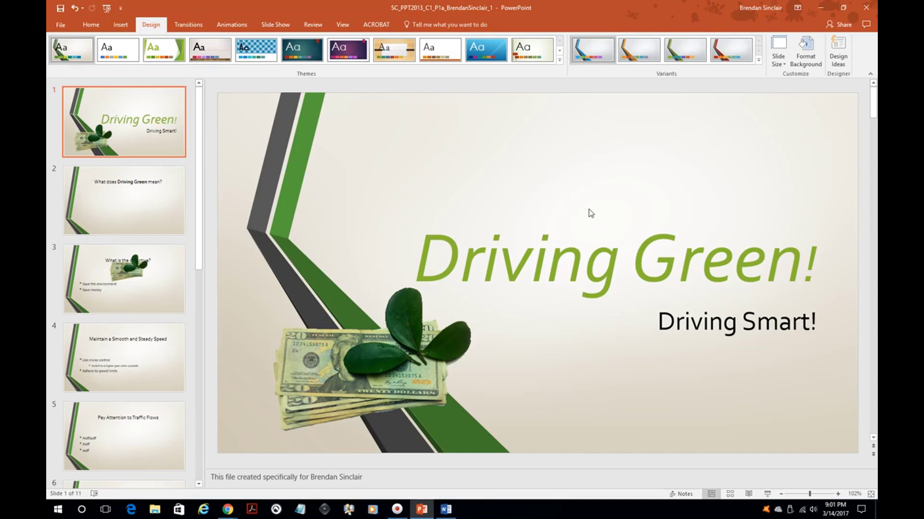
Choose Green Yellow from the Variants Colors list for the deck.
{"action": "left_click", "coordinate": [759, 60]}
{"action": "left_click", "coordinate": [729, 72]}
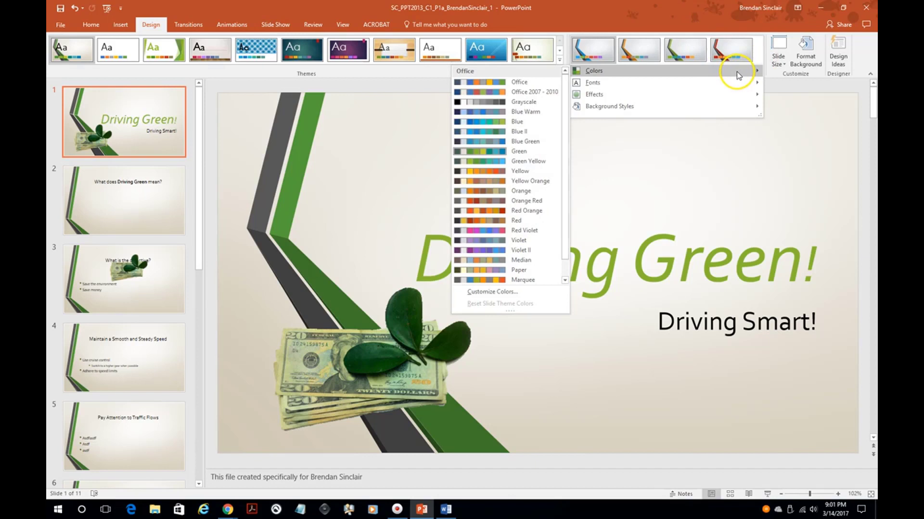
{"action": "left_click", "coordinate": [785, 144]}
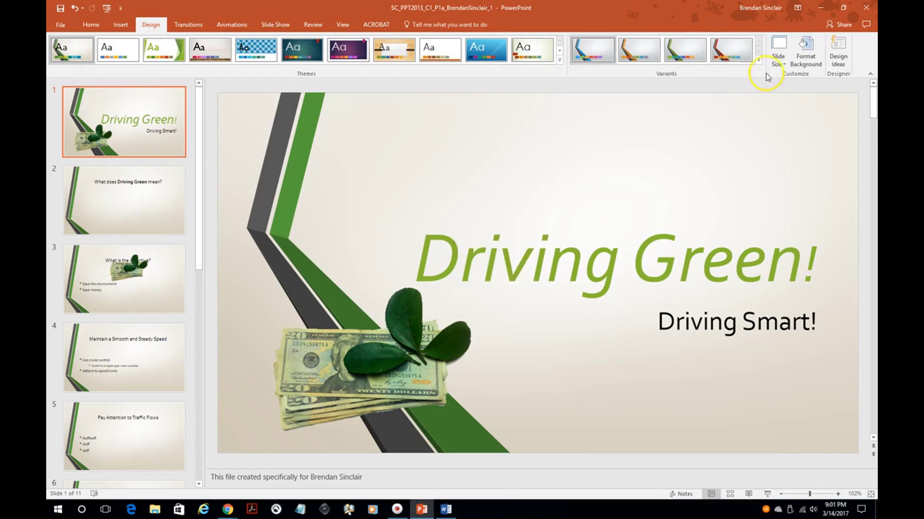
{"action": "left_click", "coordinate": [759, 60]}
{"action": "left_click", "coordinate": [680, 72]}
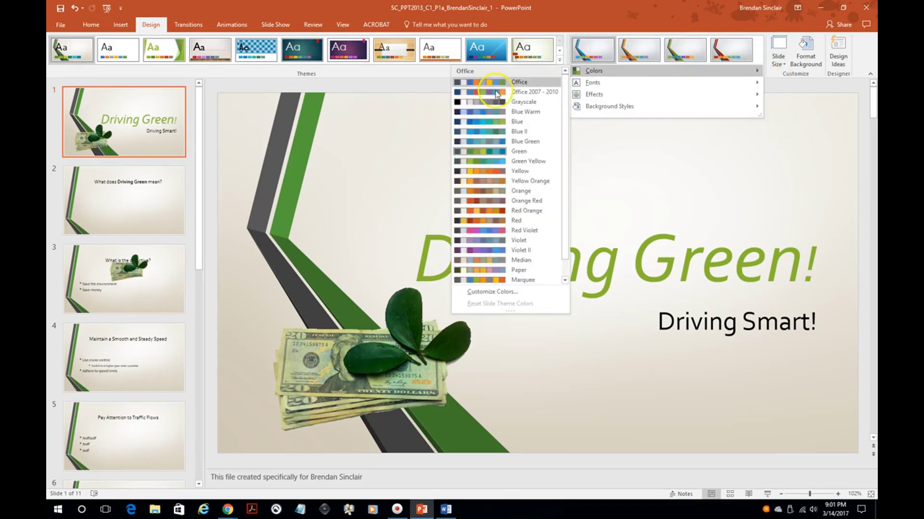
{"action": "left_click", "coordinate": [498, 160]}
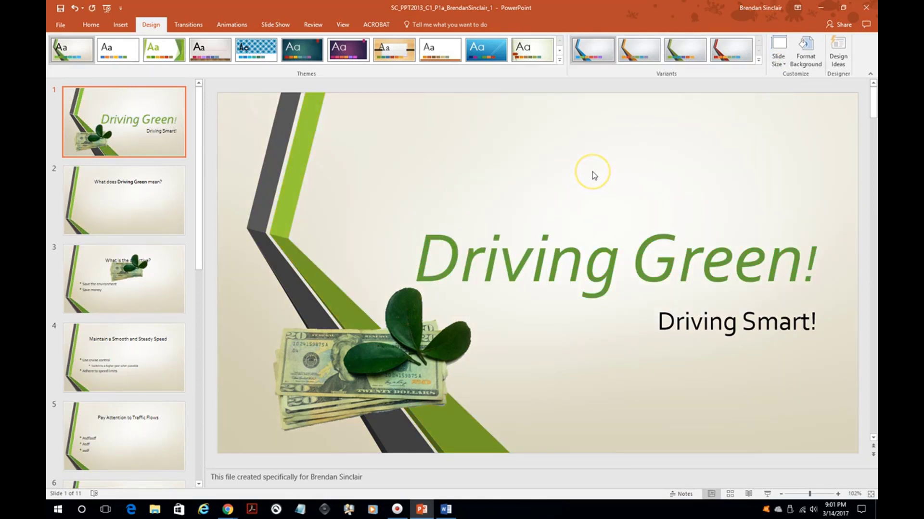
Undo an accidental move of the Driving Smart! subtitle, then delete its placeholder.
{"action": "left_click", "coordinate": [670, 332]}
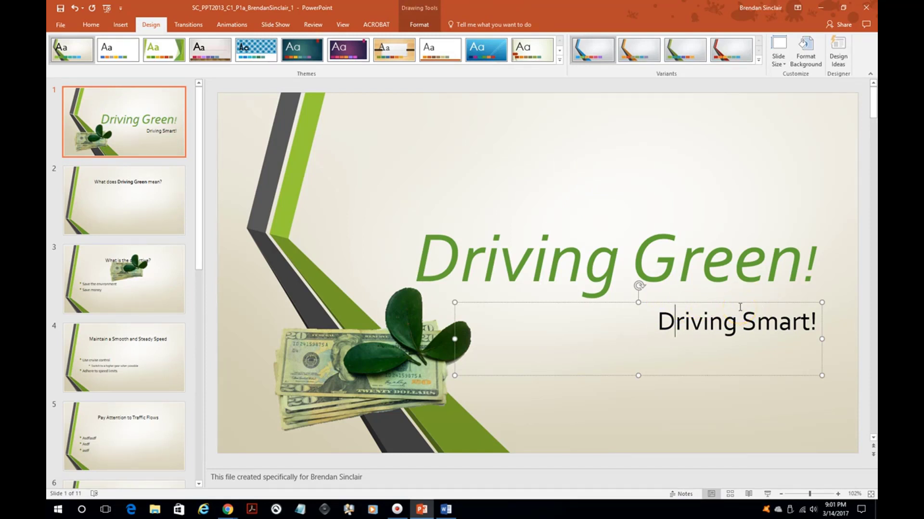
{"action": "left_click", "coordinate": [746, 307]}
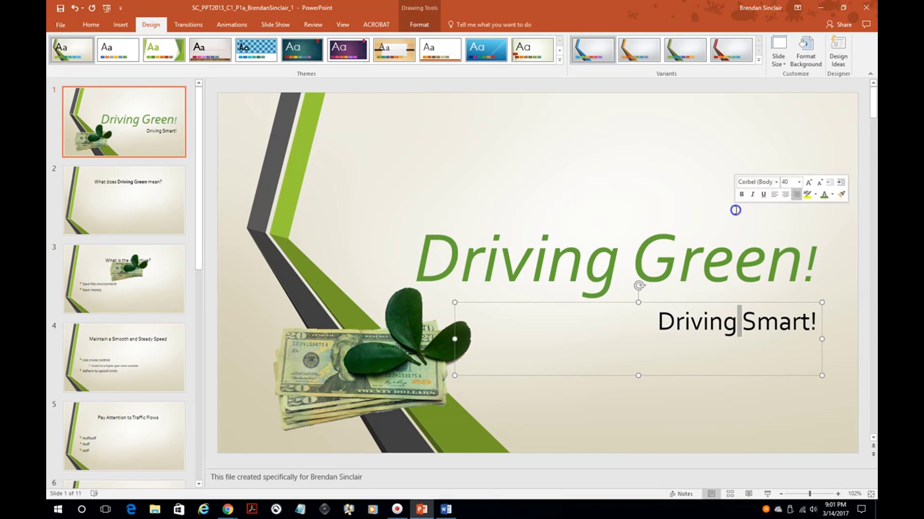
{"action": "left_click_drag", "start_coordinate": [707, 304], "coordinate": [705, 153]}
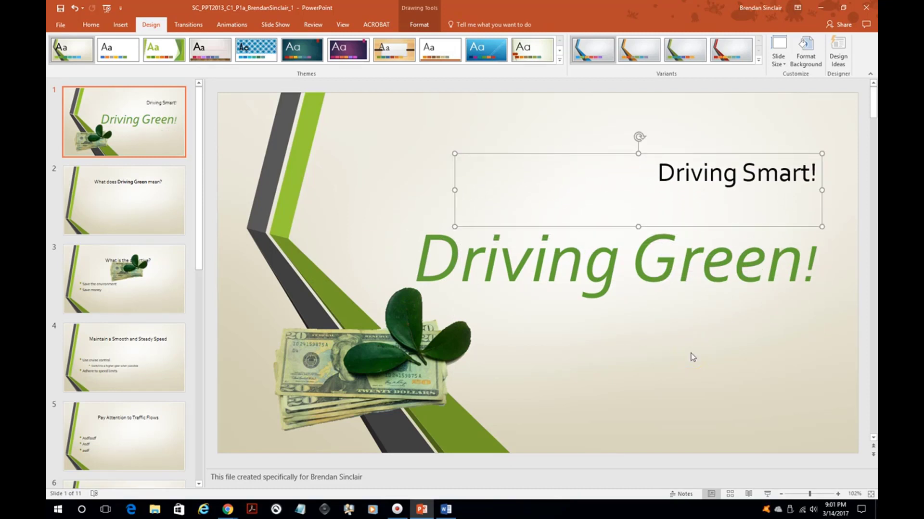
{"action": "left_click", "coordinate": [697, 314]}
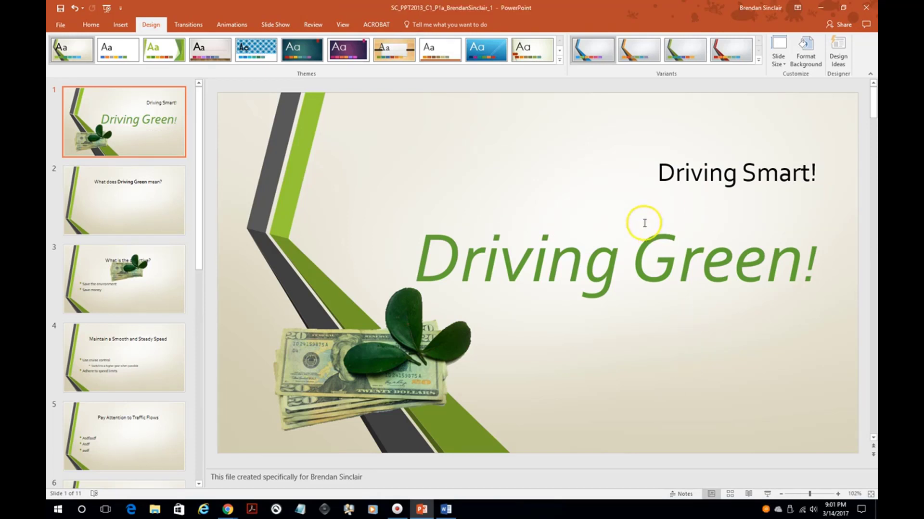
{"action": "left_click", "coordinate": [630, 222]}
{"action": "left_click", "coordinate": [690, 172]}
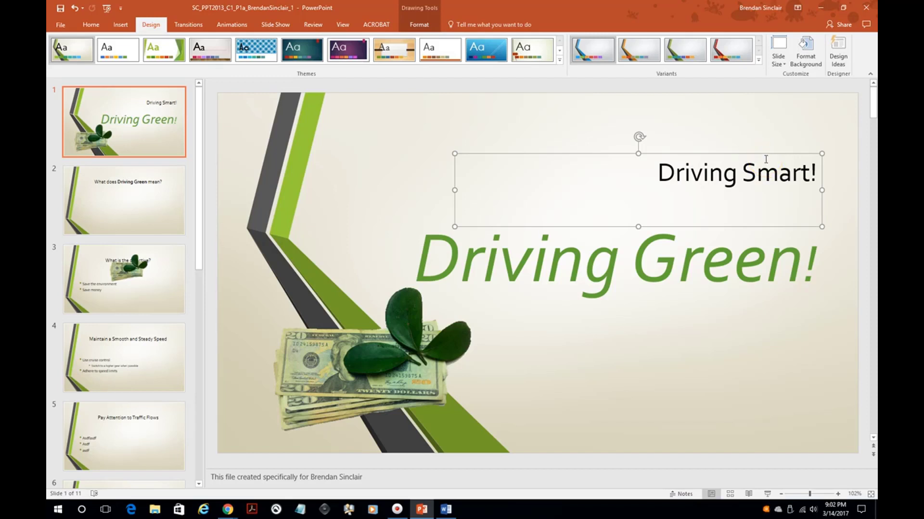
{"action": "key", "text": "ctrl+z"}
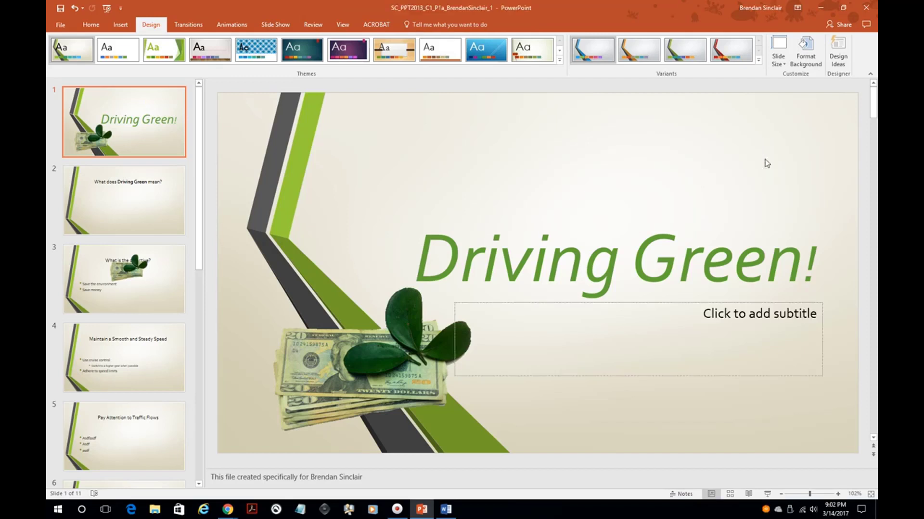
{"action": "left_click", "coordinate": [726, 302]}
{"action": "key", "text": "Delete"}
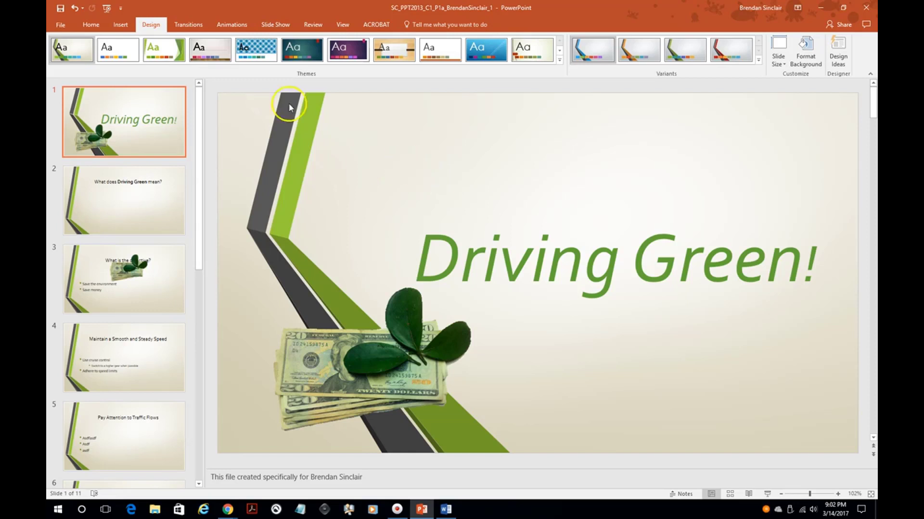
Insert the Relaxing-ambient-music file from the PC as slide audio.
{"action": "left_click", "coordinate": [111, 22]}
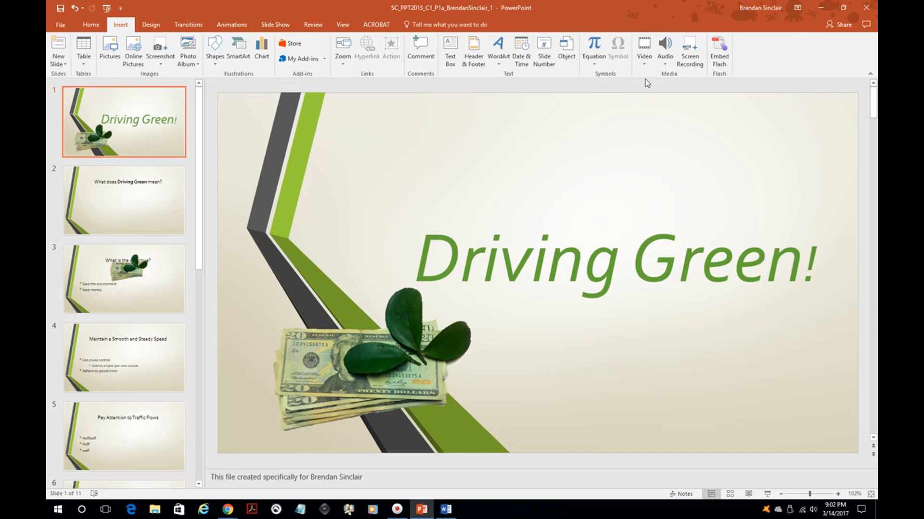
{"action": "left_click", "coordinate": [665, 60]}
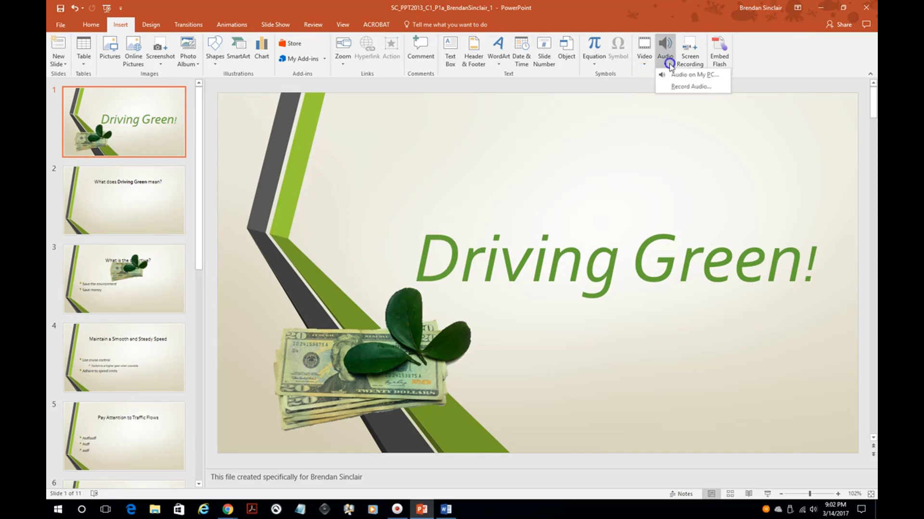
{"action": "left_click", "coordinate": [714, 75]}
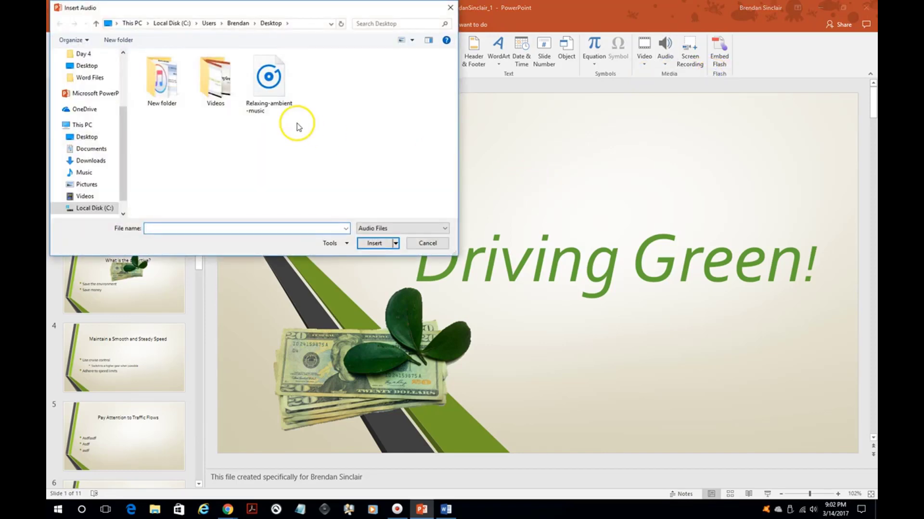
{"action": "double_click", "coordinate": [284, 104]}
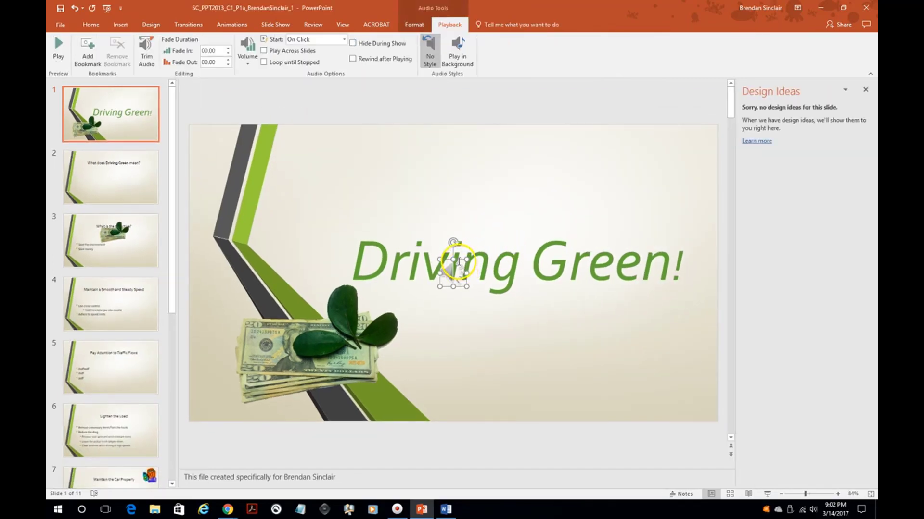
Move the audio icon to the title slide's top-right corner.
{"action": "left_click_drag", "start_coordinate": [460, 260], "coordinate": [500, 241]}
{"action": "left_click", "coordinate": [460, 257]}
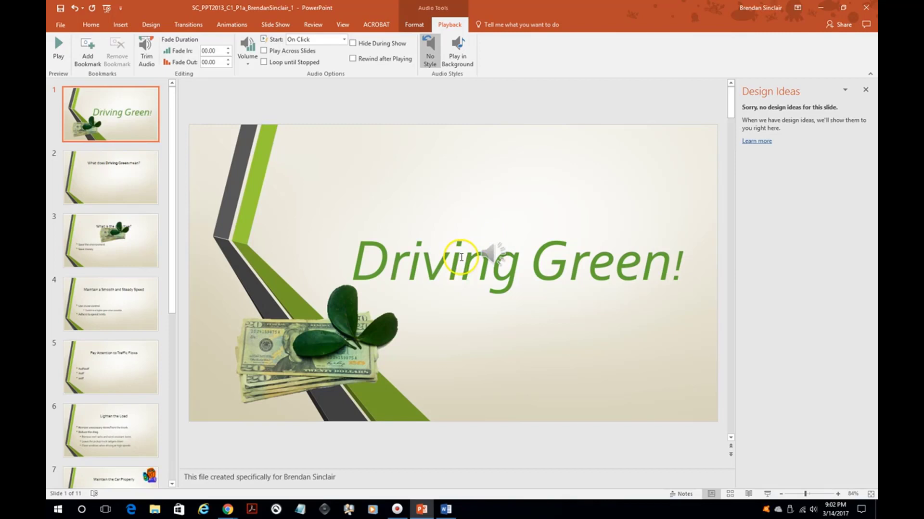
{"action": "left_click", "coordinate": [485, 246]}
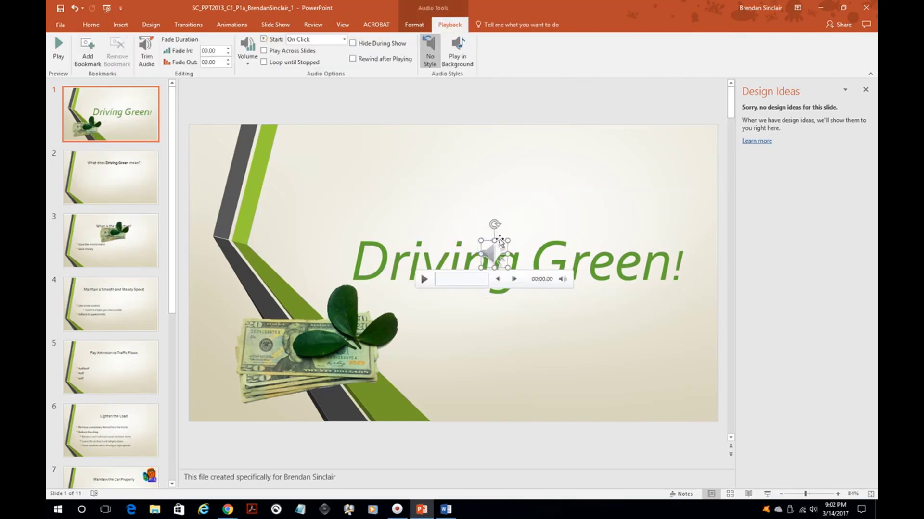
{"action": "left_click_drag", "start_coordinate": [501, 242], "coordinate": [650, 159]}
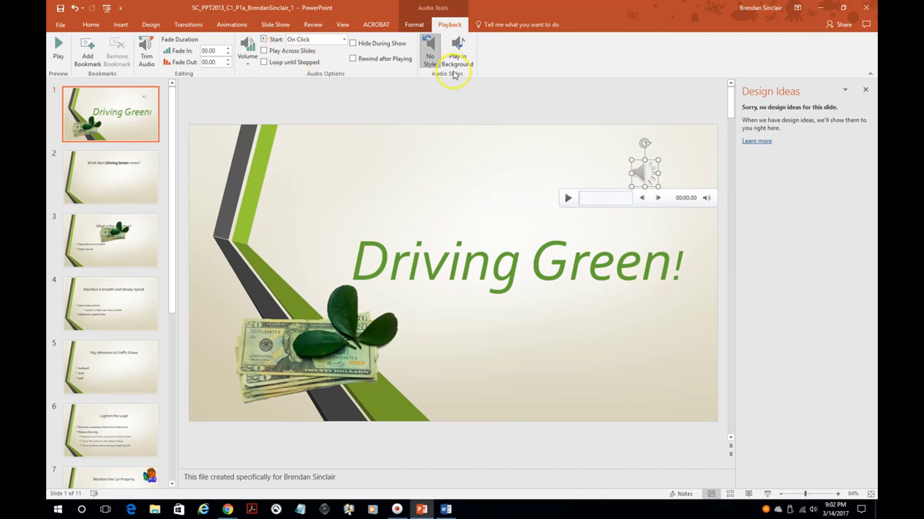
Set the audio to start Automatically and Hide During Show, then deselect it.
{"action": "left_click", "coordinate": [414, 24]}
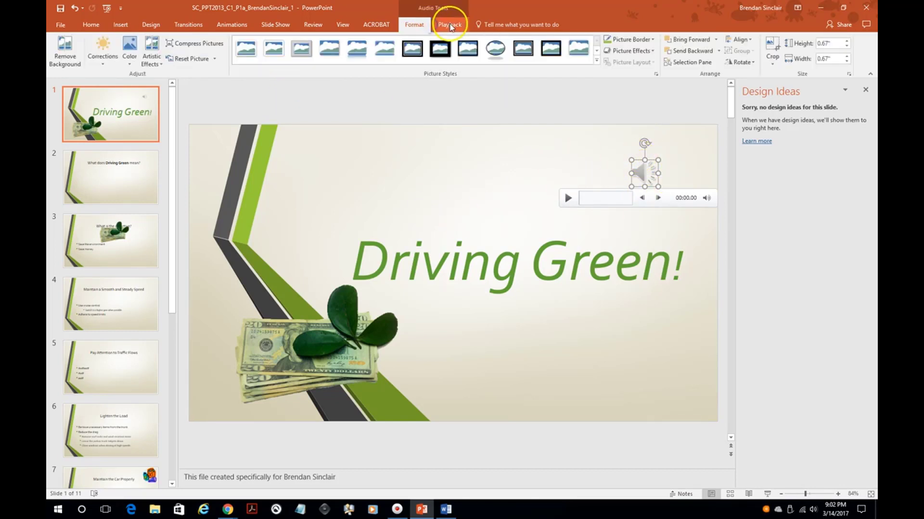
{"action": "left_click", "coordinate": [450, 25]}
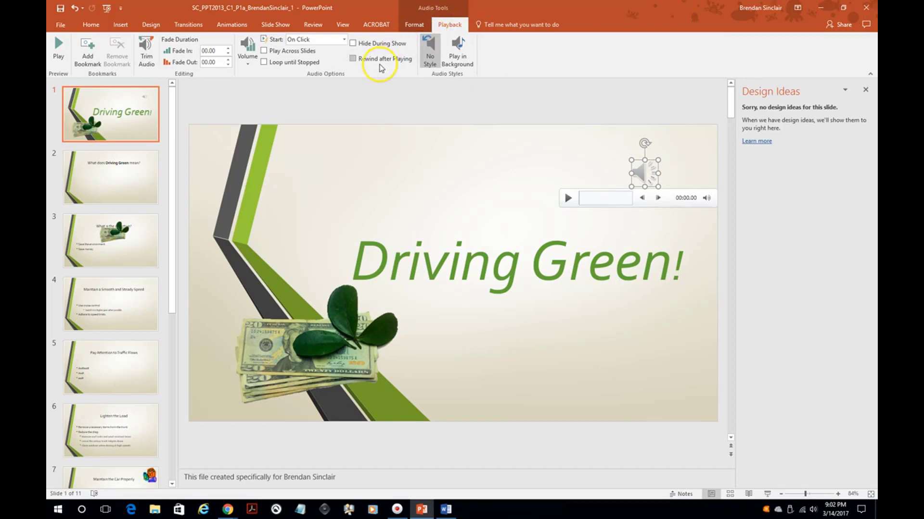
{"action": "left_click", "coordinate": [343, 41]}
{"action": "left_click", "coordinate": [331, 54]}
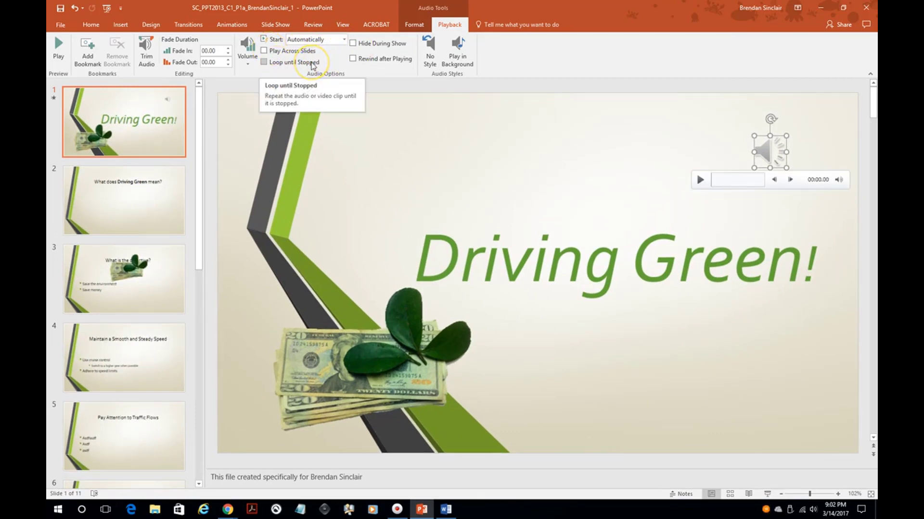
{"action": "left_click", "coordinate": [380, 44]}
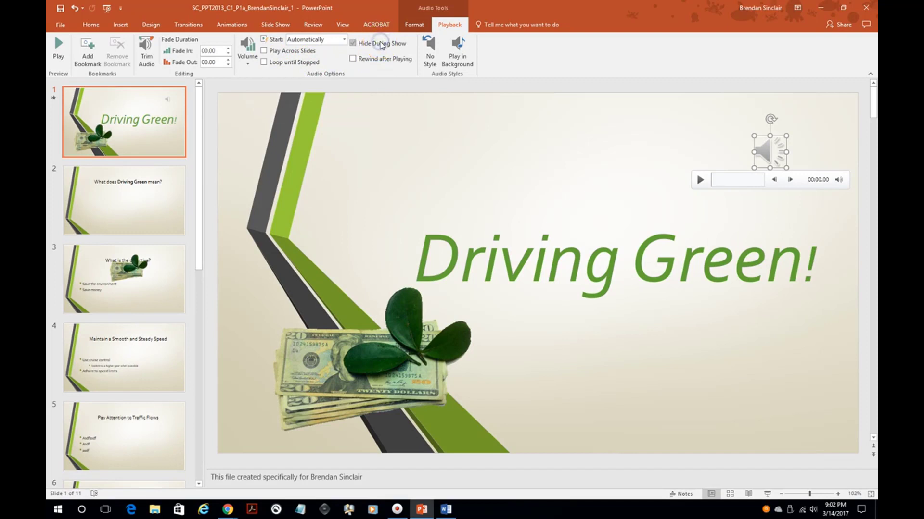
{"action": "left_click", "coordinate": [430, 188]}
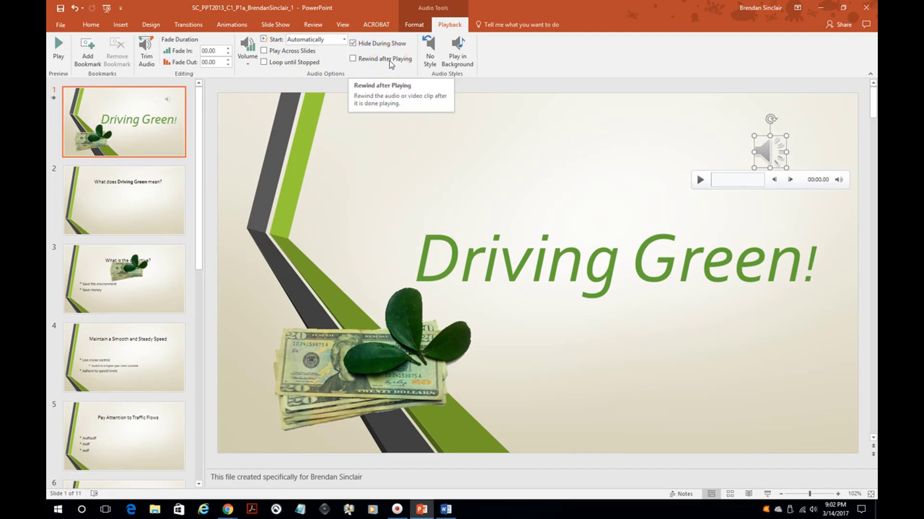
{"action": "key", "text": "Escape"}
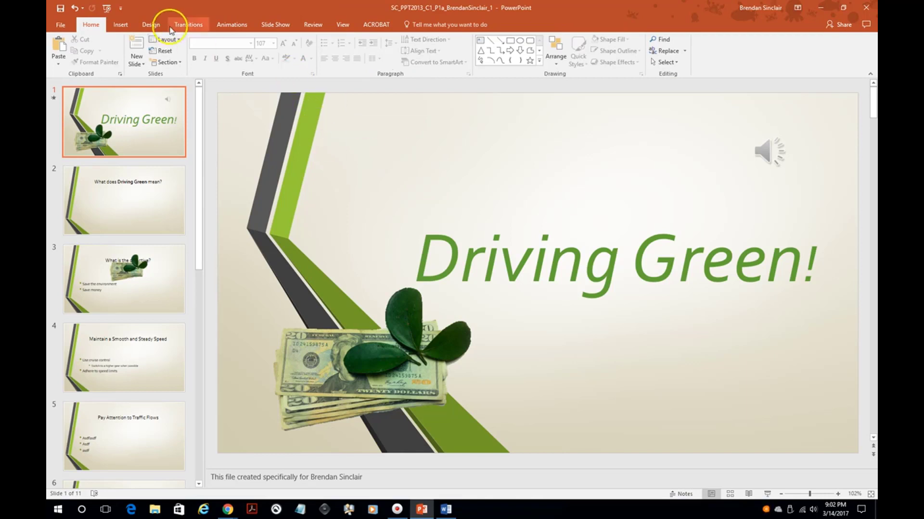
Insert the bikers video from the Desktop using Video on My PC.
{"action": "left_click", "coordinate": [120, 24]}
{"action": "left_click", "coordinate": [640, 69]}
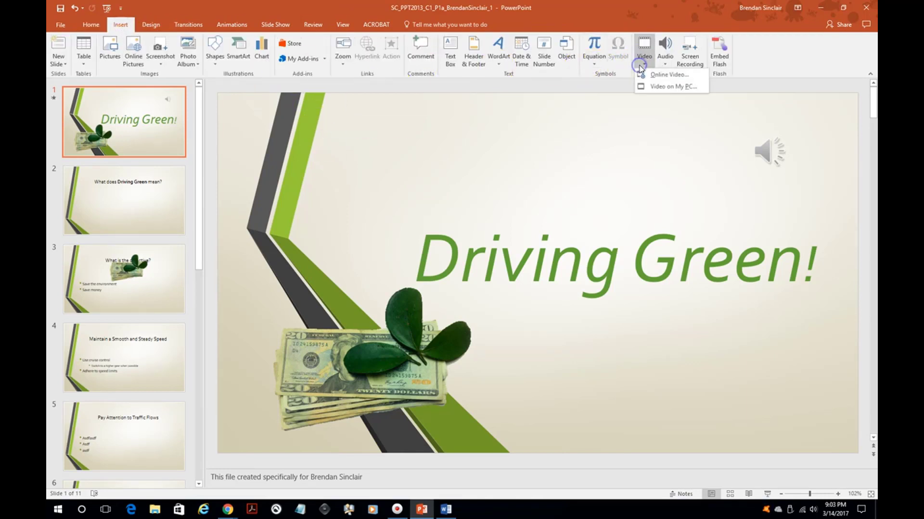
{"action": "left_click", "coordinate": [691, 88]}
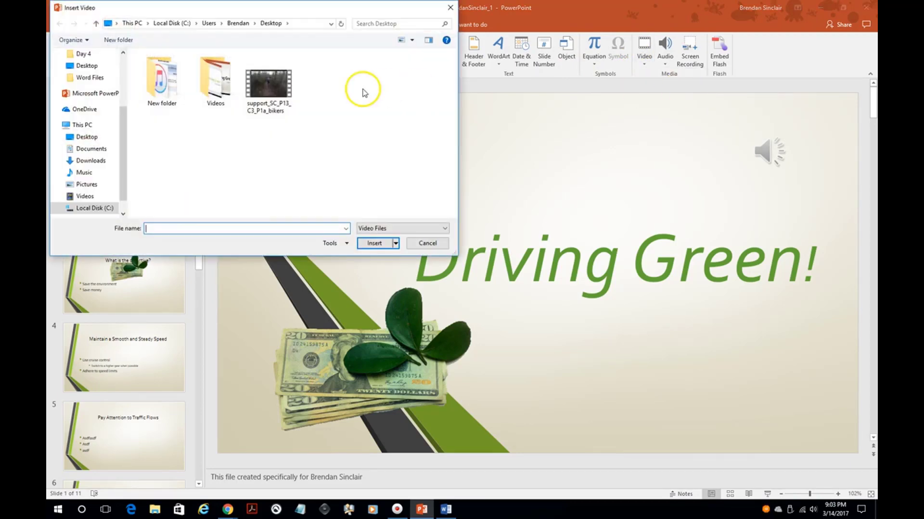
{"action": "left_click", "coordinate": [375, 244]}
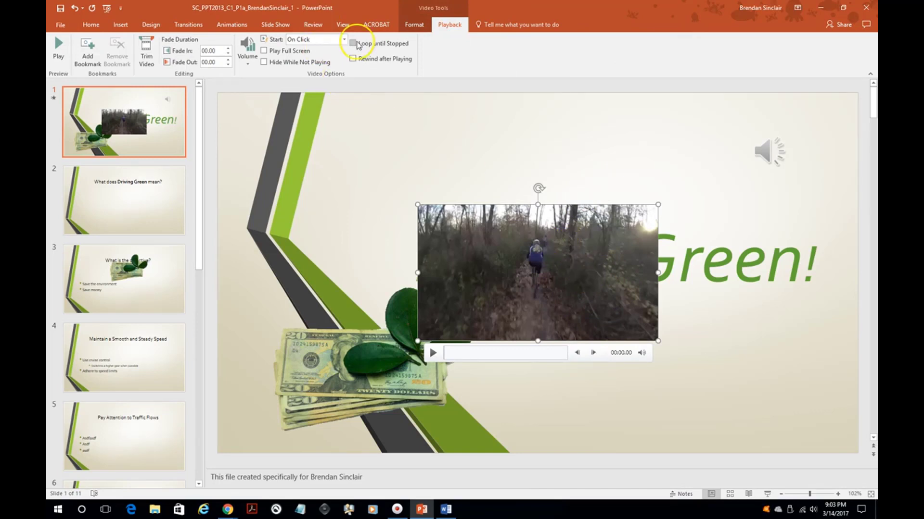
Keep the video's Start setting at On Click and bring up the Video Format options.
{"action": "left_click", "coordinate": [343, 40]}
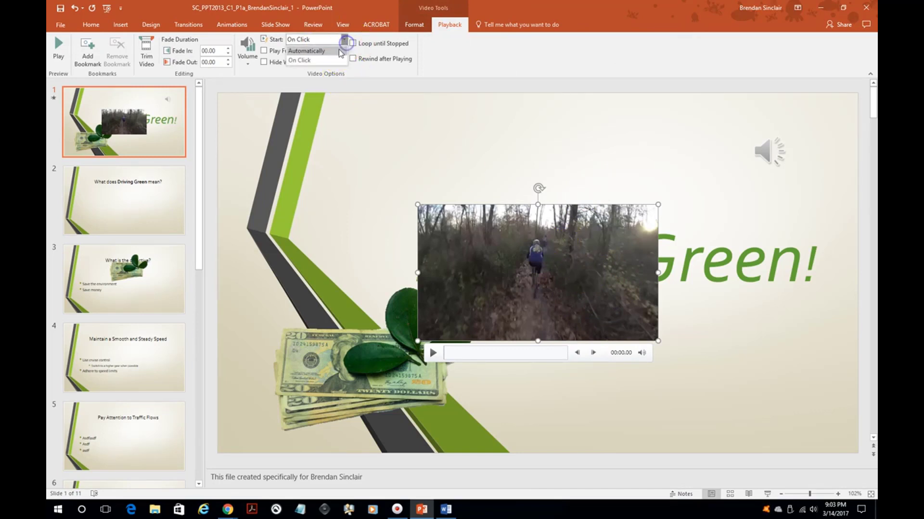
{"action": "left_click", "coordinate": [526, 51]}
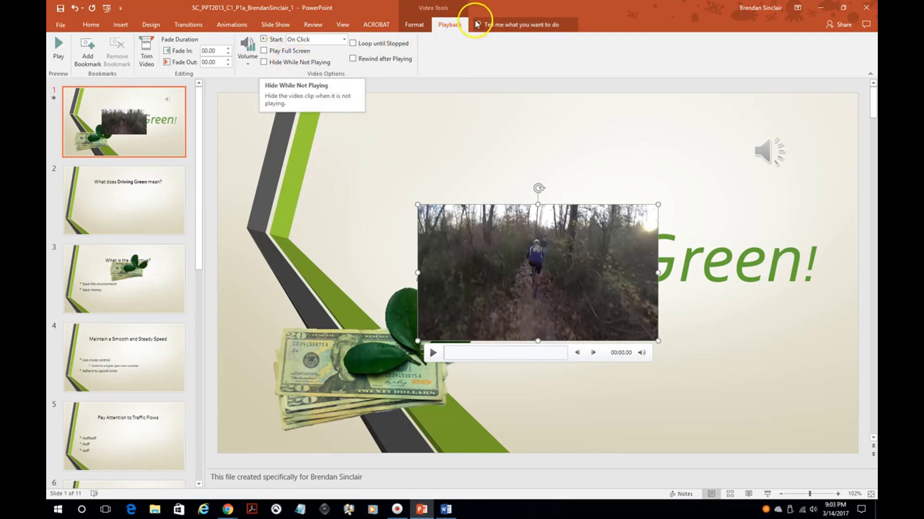
{"action": "left_click", "coordinate": [409, 28]}
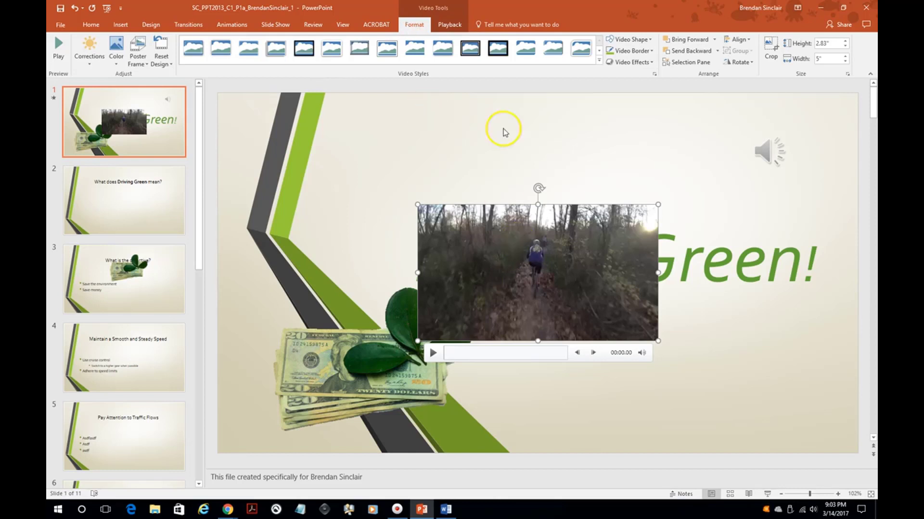
Apply the Moderate Frame, Black style to the bikers video, then select the title box.
{"action": "left_click", "coordinate": [496, 48]}
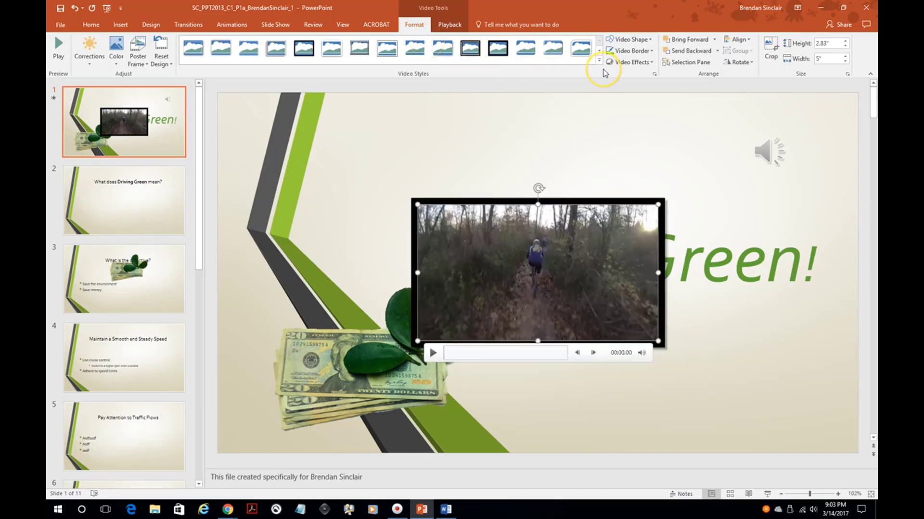
{"action": "left_click", "coordinate": [754, 249]}
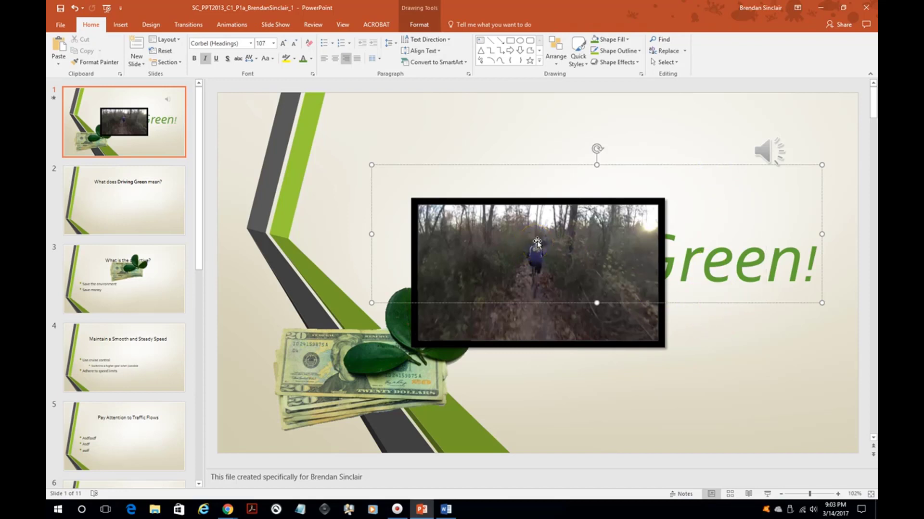
Bring the Driving Green! title text box to front, over the video.
{"action": "left_click", "coordinate": [703, 273]}
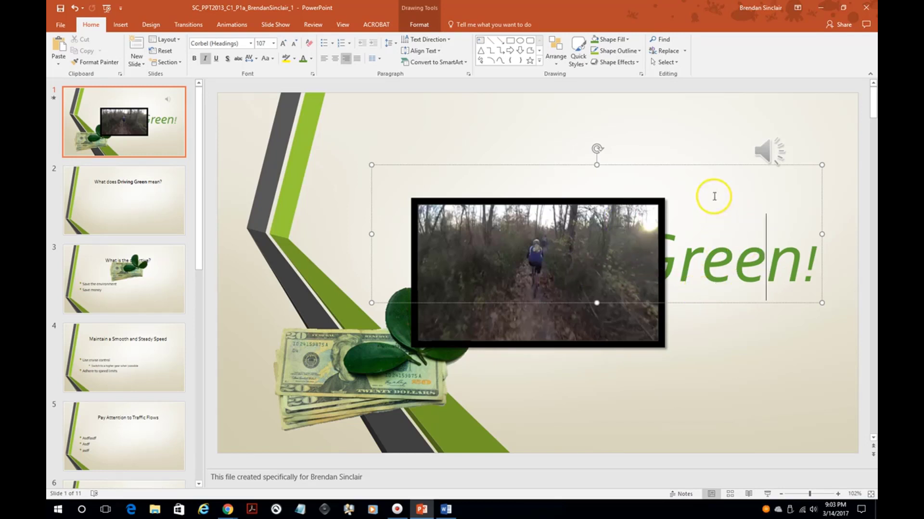
{"action": "left_click", "coordinate": [556, 61]}
{"action": "left_click", "coordinate": [577, 88]}
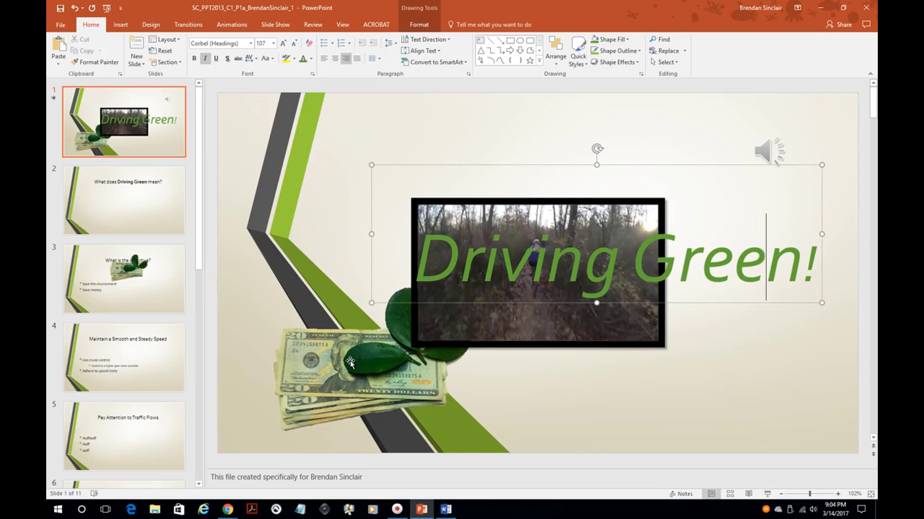
Draw a text box reading 'Driving', place it above the video and right-align it.
{"action": "left_click", "coordinate": [120, 27]}
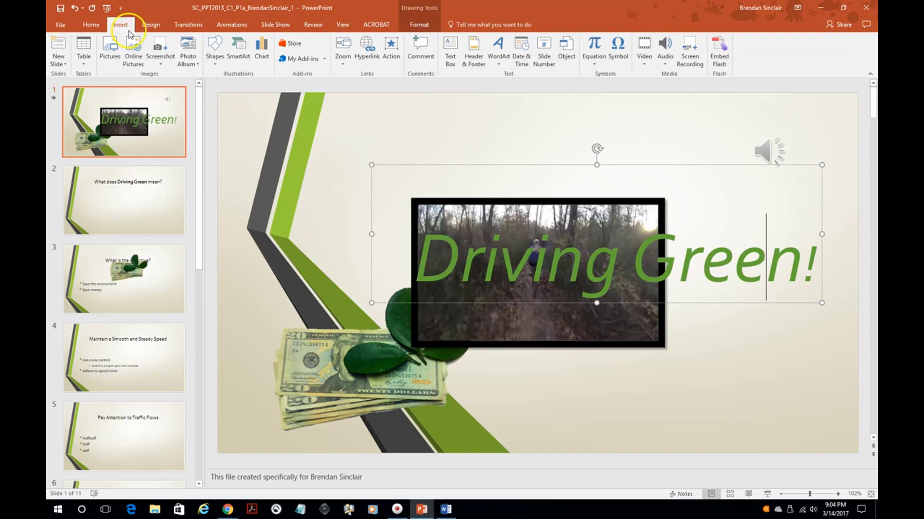
{"action": "left_click", "coordinate": [450, 57]}
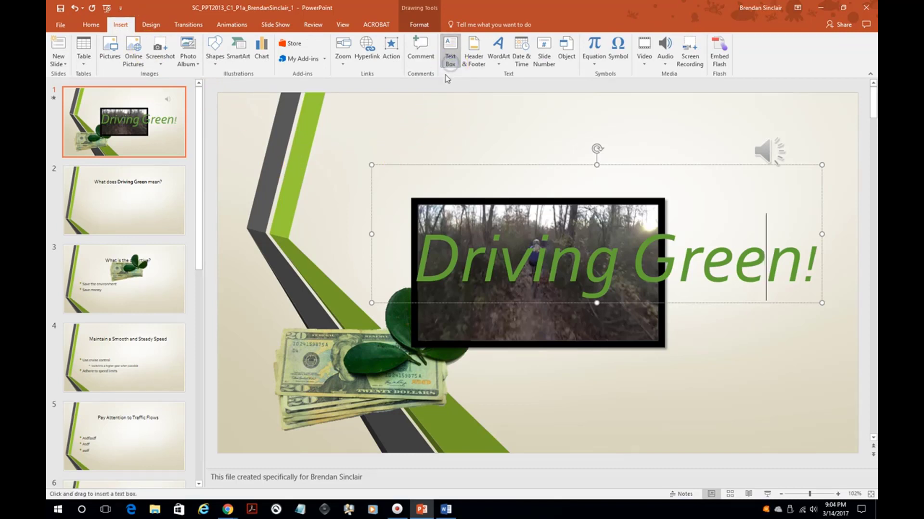
{"action": "left_click_drag", "start_coordinate": [265, 122], "coordinate": [350, 195]}
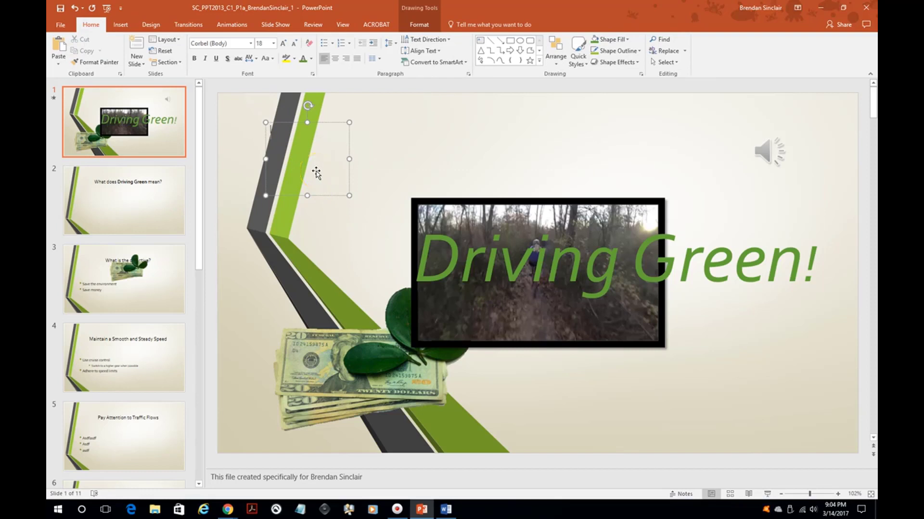
{"action": "type", "text": "Driving"}
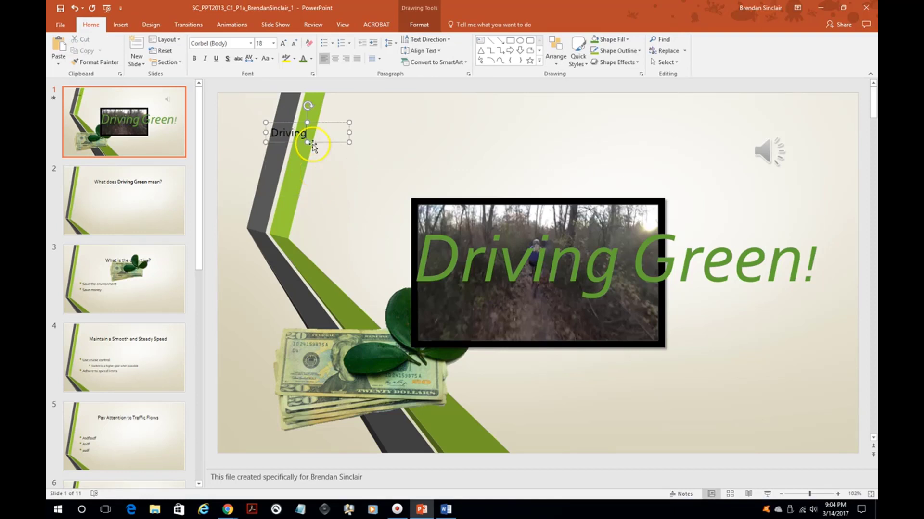
{"action": "left_click_drag", "start_coordinate": [336, 124], "coordinate": [495, 162]}
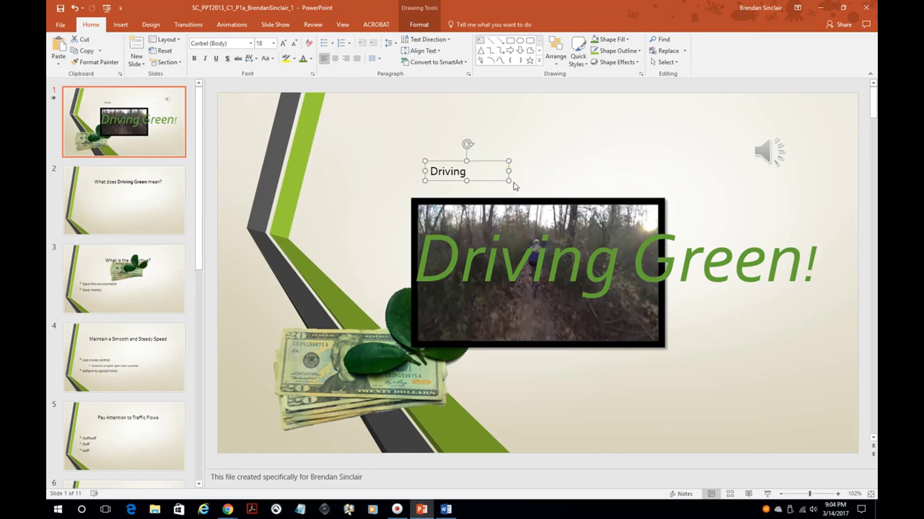
{"action": "left_click", "coordinate": [335, 59]}
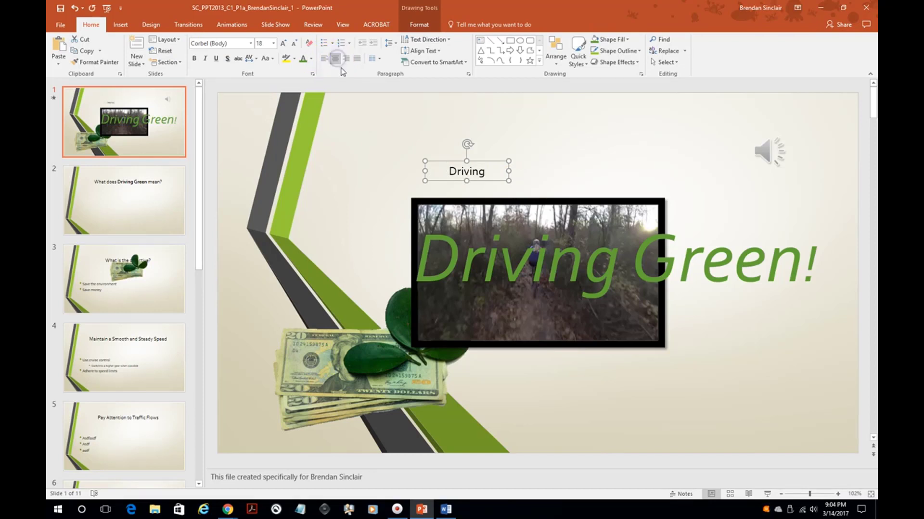
{"action": "left_click", "coordinate": [346, 59]}
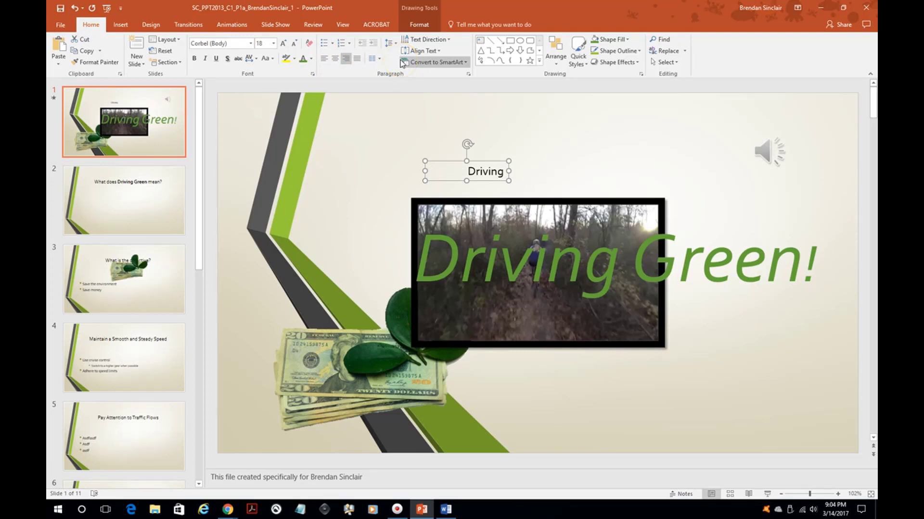
{"action": "left_click", "coordinate": [472, 159]}
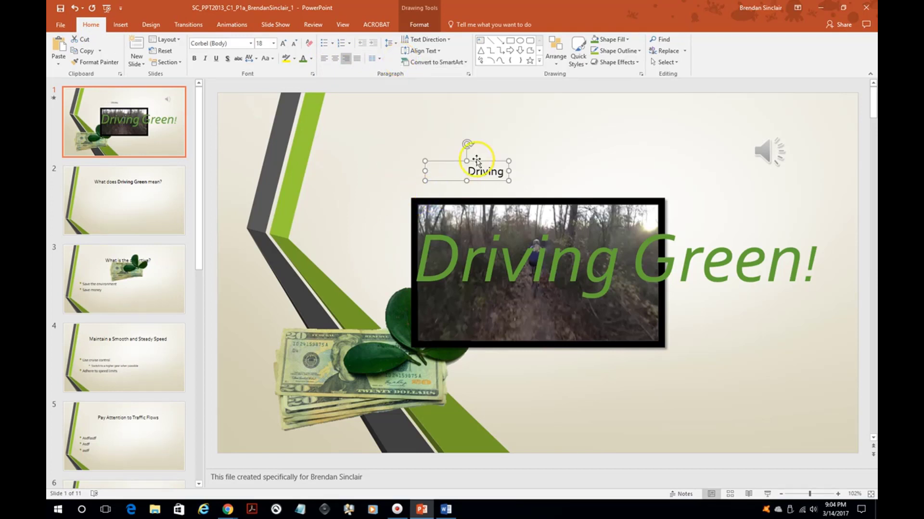
Move the Driving text box down onto the money image.
{"action": "left_click_drag", "start_coordinate": [471, 165], "coordinate": [330, 357]}
{"action": "left_click", "coordinate": [600, 201]}
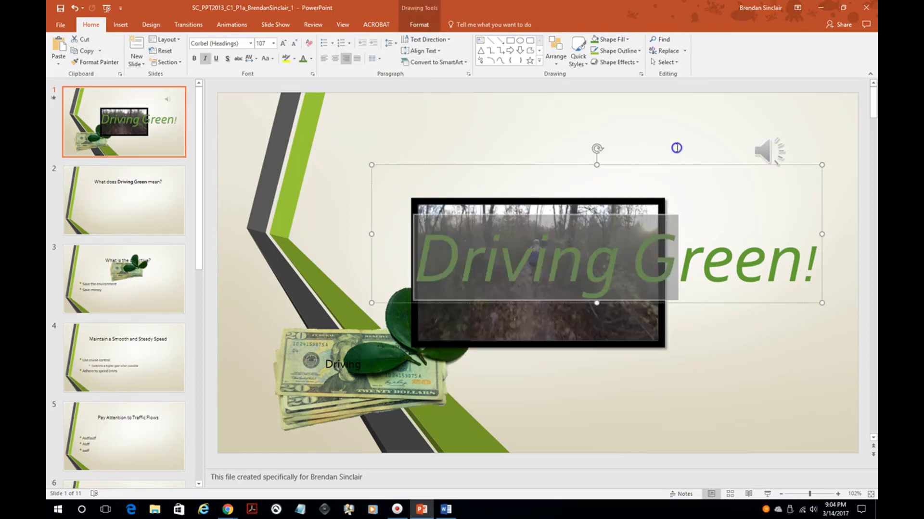
{"action": "left_click", "coordinate": [640, 200]}
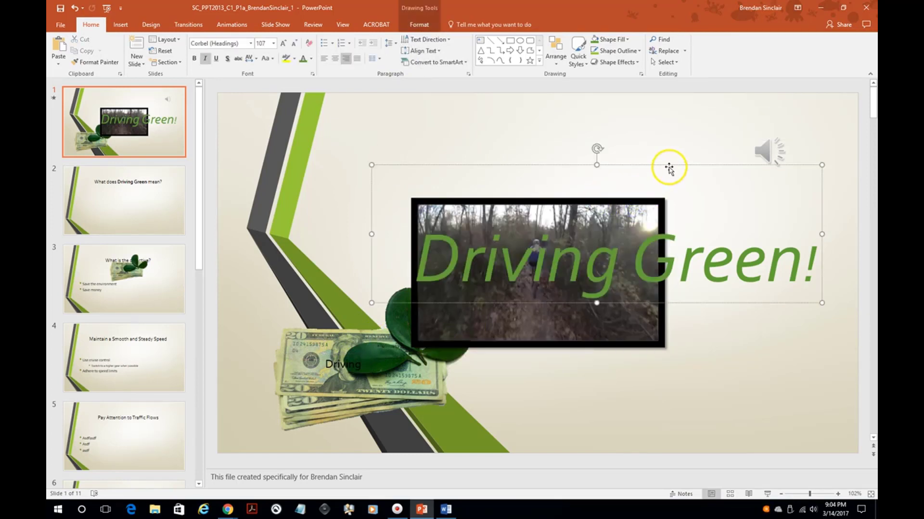
{"action": "left_click", "coordinate": [676, 313]}
Select the money picture and Driving text box, adjust the text, and group them.
{"action": "left_click", "coordinate": [434, 395]}
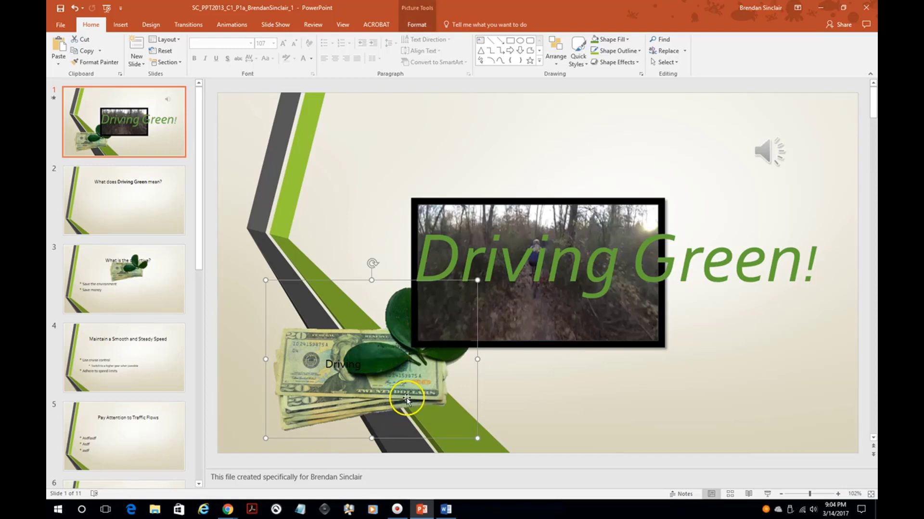
{"action": "left_click", "coordinate": [350, 373]}
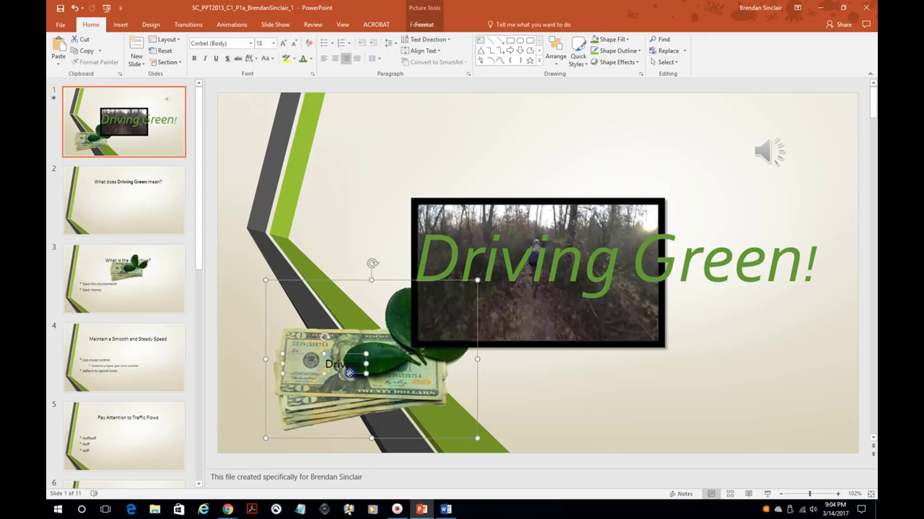
{"action": "left_click", "coordinate": [352, 363]}
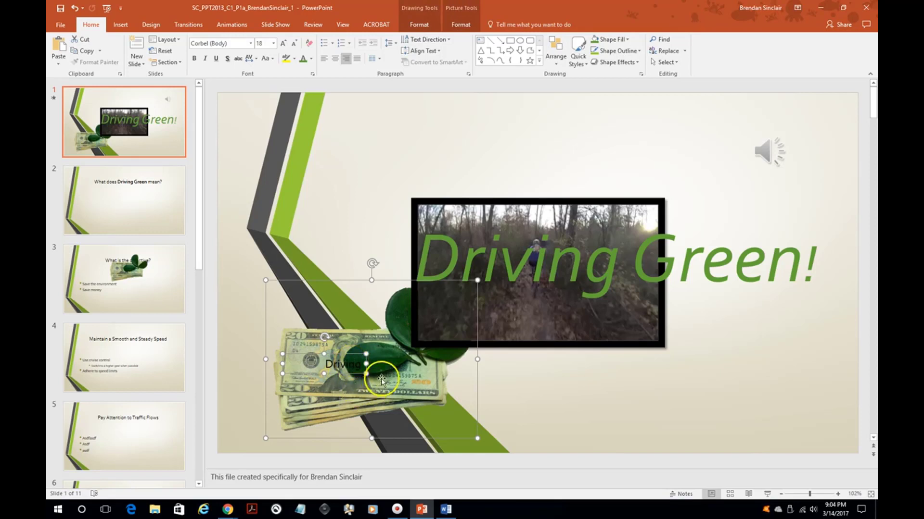
{"action": "left_click", "coordinate": [352, 352]}
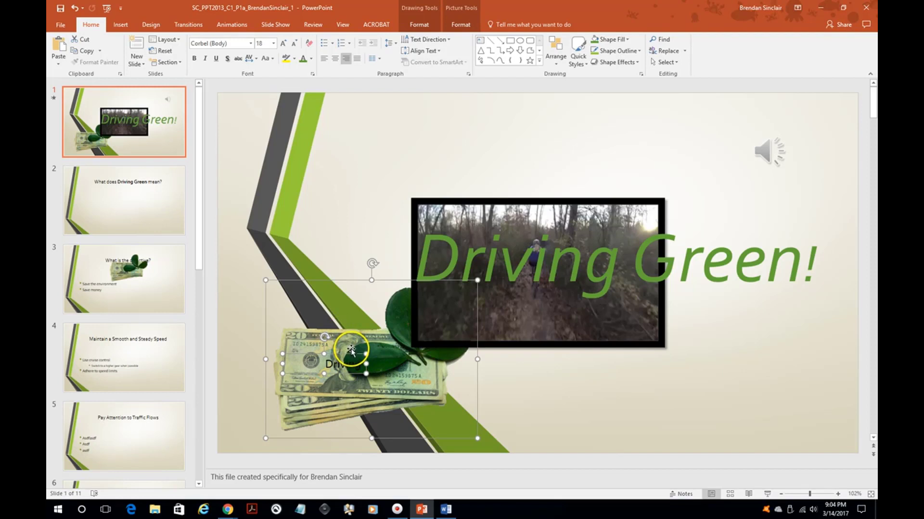
{"action": "mouse_move", "coordinate": [352, 350]}
{"action": "left_mouse_down"}
{"action": "mouse_move", "coordinate": [392, 352]}
{"action": "mouse_move", "coordinate": [397, 365]}
{"action": "left_mouse_up"}
{"action": "right_click", "coordinate": [396, 369]}
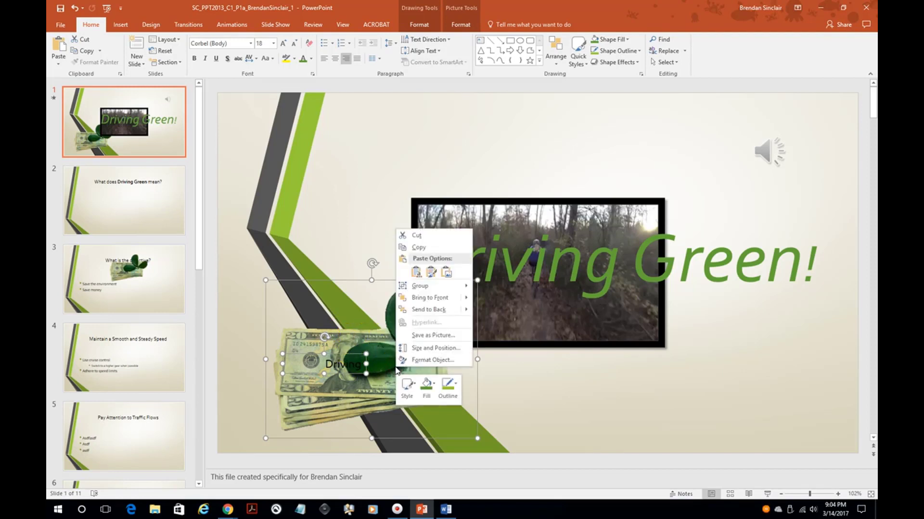
{"action": "left_click", "coordinate": [432, 286]}
{"action": "left_click", "coordinate": [496, 288]}
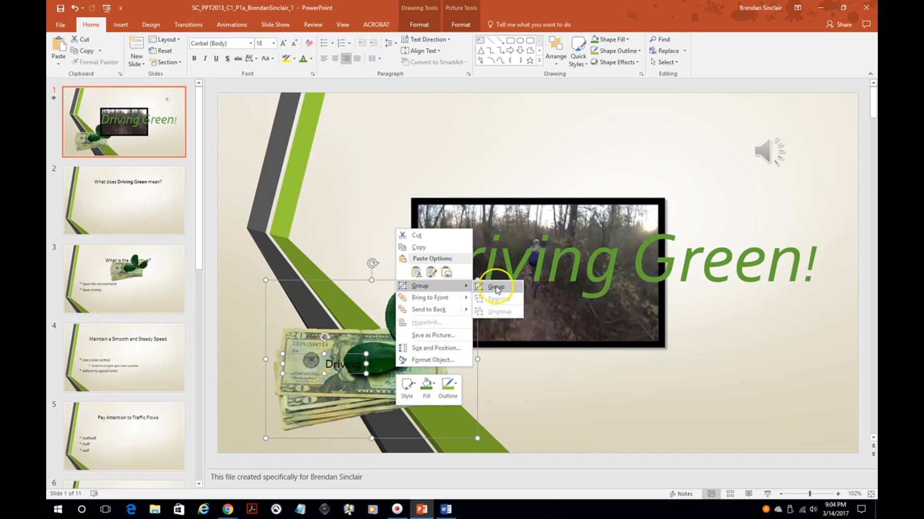
Drag the money group to the slide's top left and bring it to front.
{"action": "left_click", "coordinate": [498, 288]}
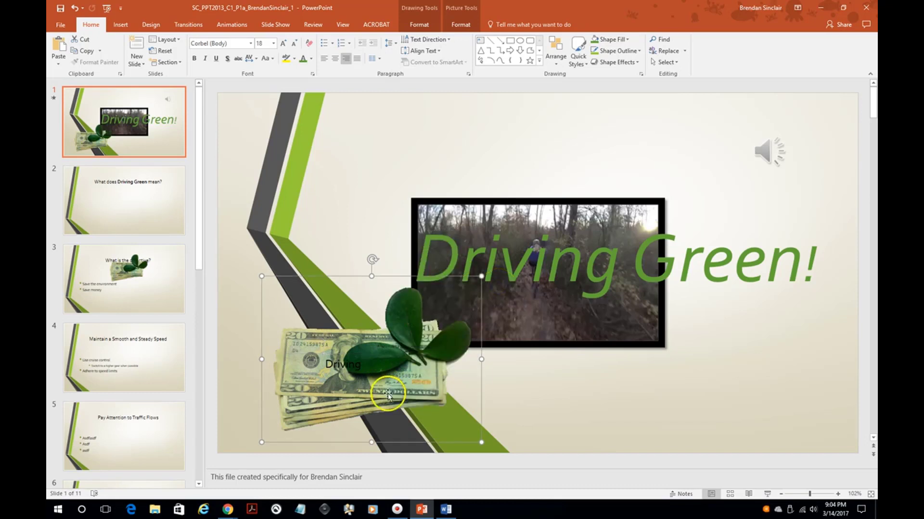
{"action": "left_click_drag", "start_coordinate": [384, 326], "coordinate": [367, 133]}
{"action": "right_click", "coordinate": [344, 231]}
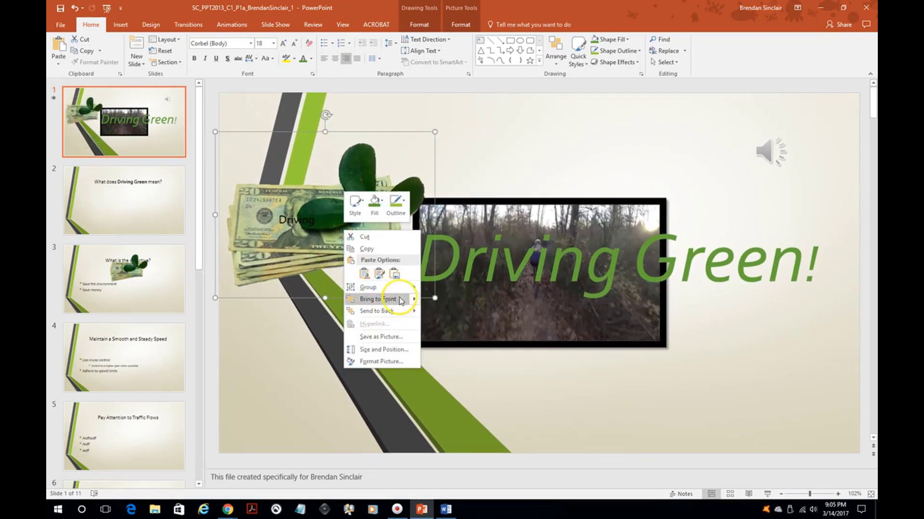
{"action": "mouse_move", "coordinate": [401, 300]}
{"action": "left_click", "coordinate": [442, 312]}
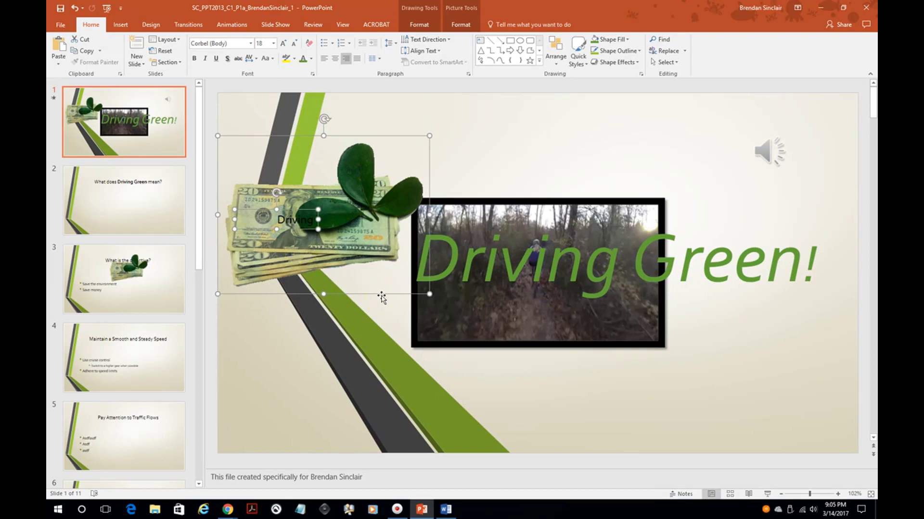
On slide 3, move the money picture to the lower right and give it a Fly In animation.
{"action": "left_click", "coordinate": [151, 300]}
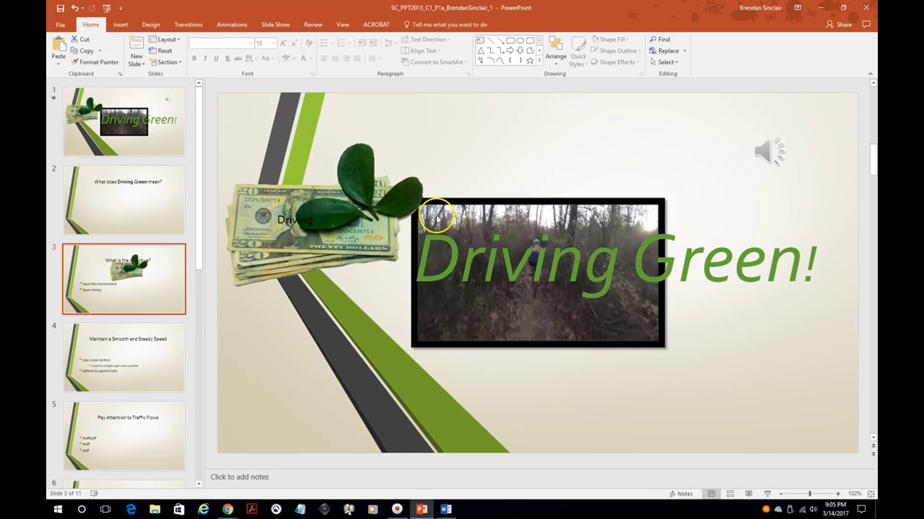
{"action": "left_click_drag", "start_coordinate": [608, 197], "coordinate": [719, 316]}
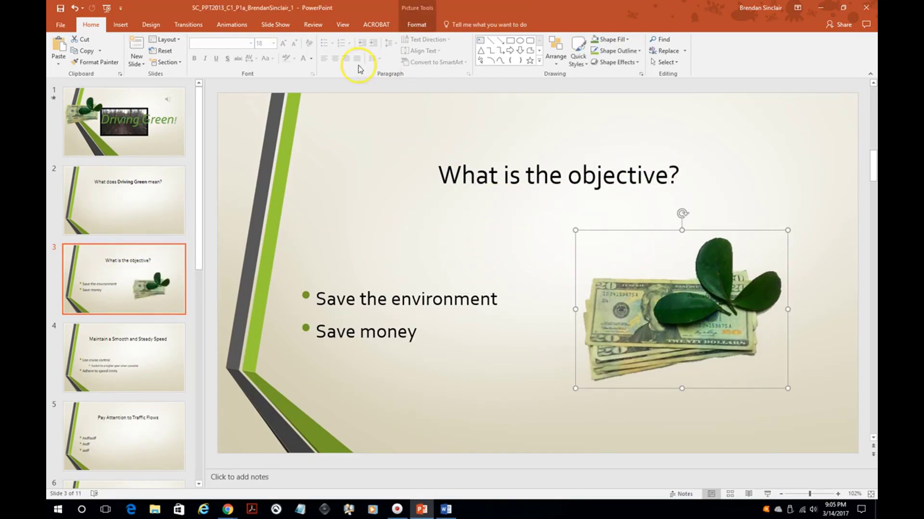
{"action": "left_click", "coordinate": [225, 27]}
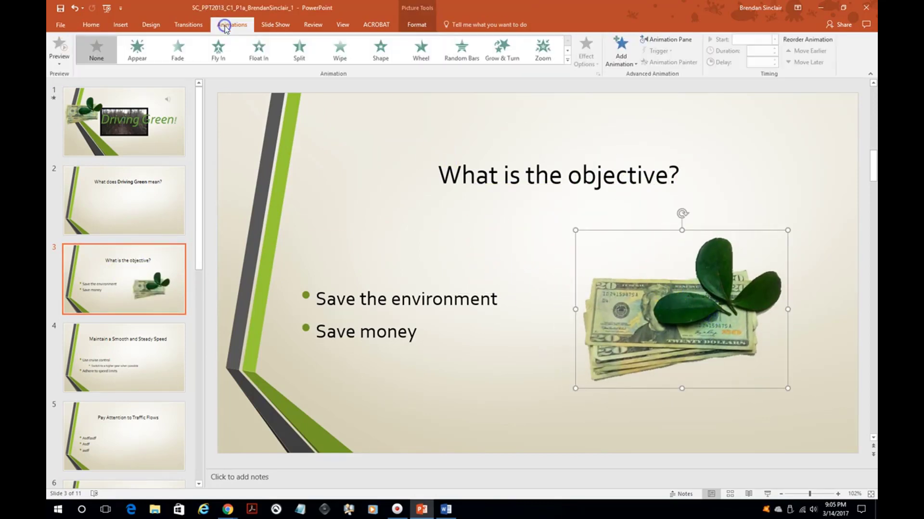
{"action": "left_click", "coordinate": [232, 53]}
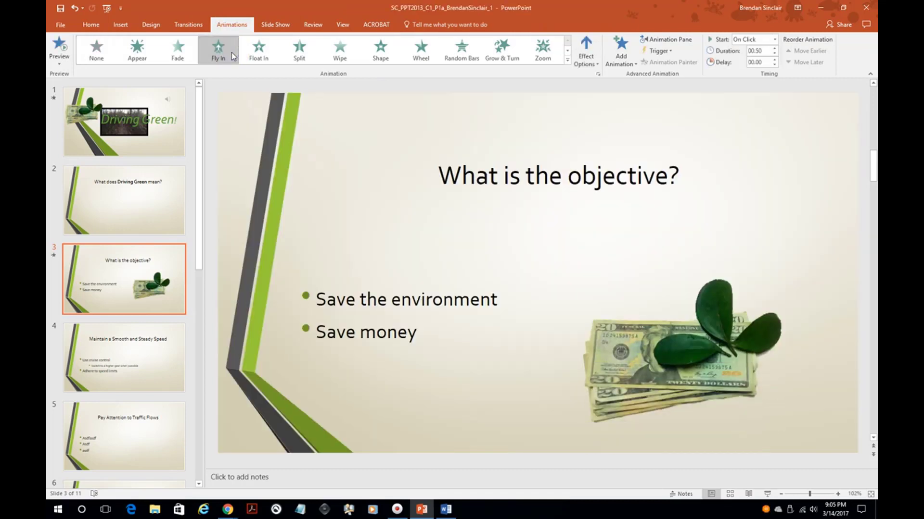
{"action": "left_click", "coordinate": [604, 144]}
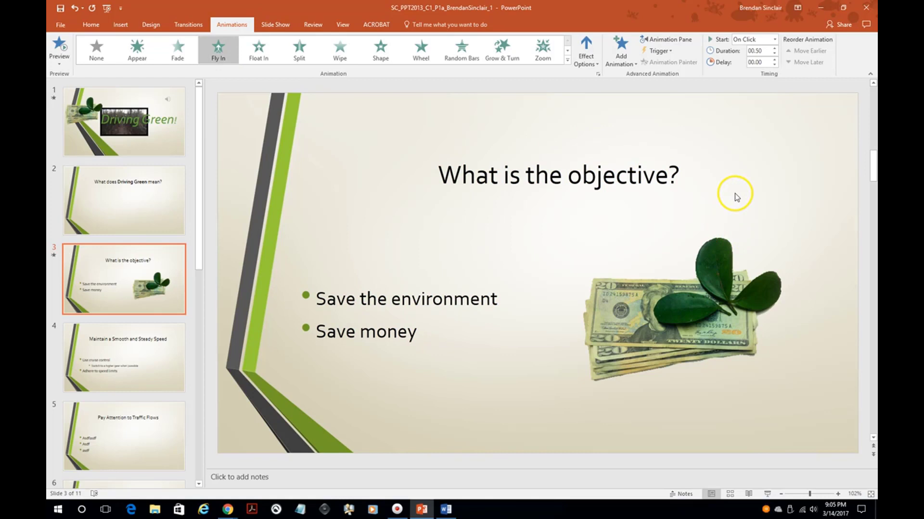
Make the Fly In come from the top, start On Click, and last 01.00 seconds.
{"action": "left_click", "coordinate": [589, 64]}
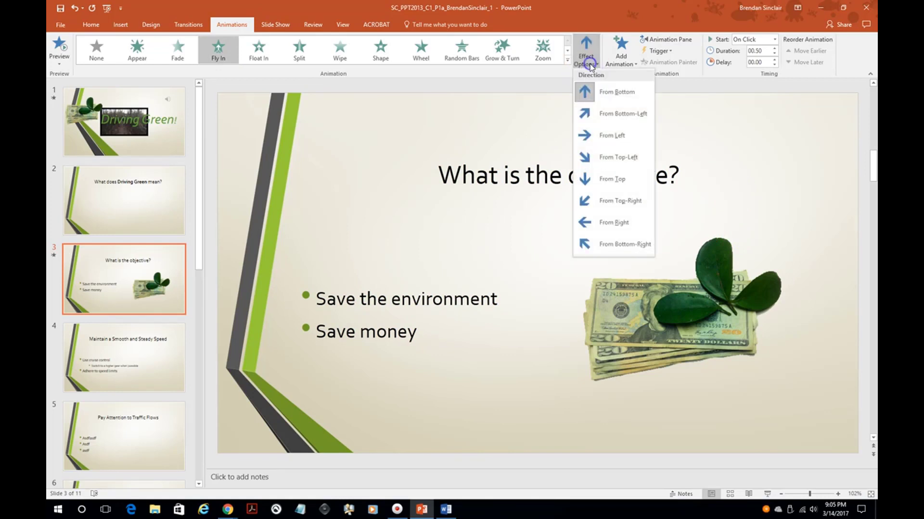
{"action": "left_click", "coordinate": [630, 178]}
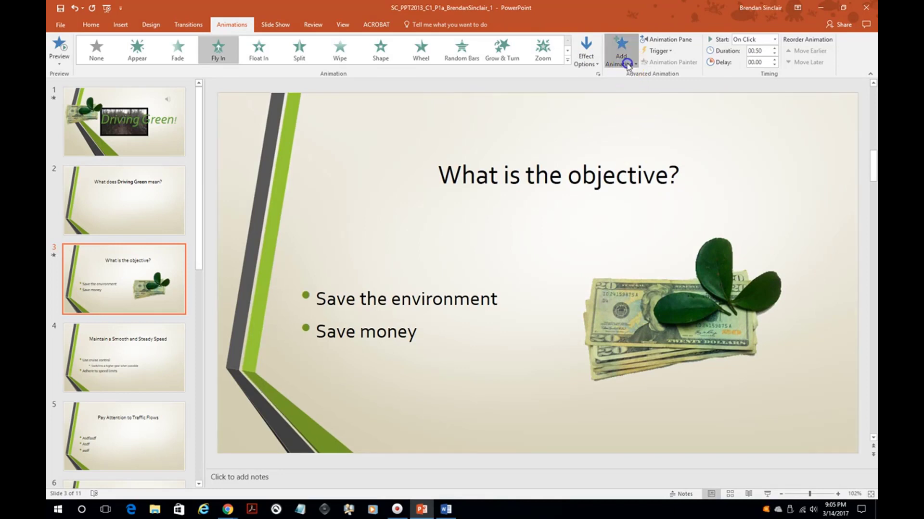
{"action": "left_click", "coordinate": [625, 62]}
{"action": "left_click", "coordinate": [628, 64]}
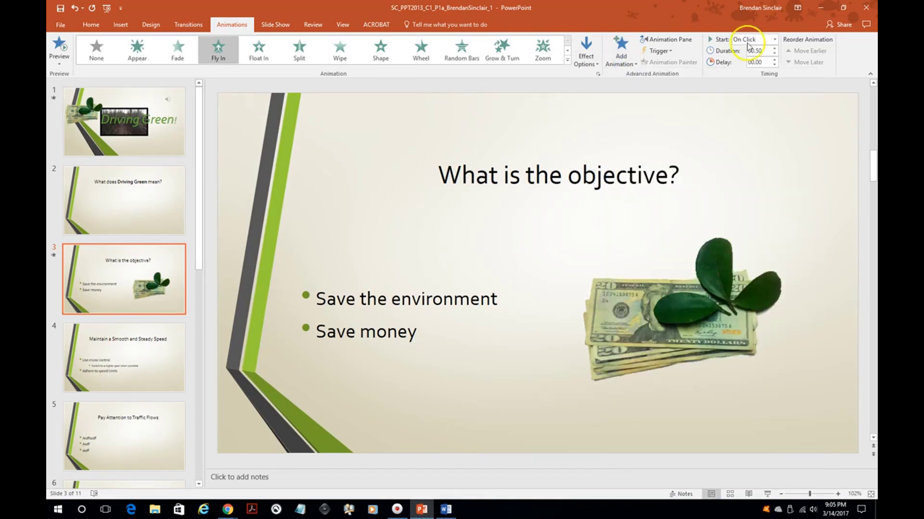
{"action": "left_click", "coordinate": [774, 39]}
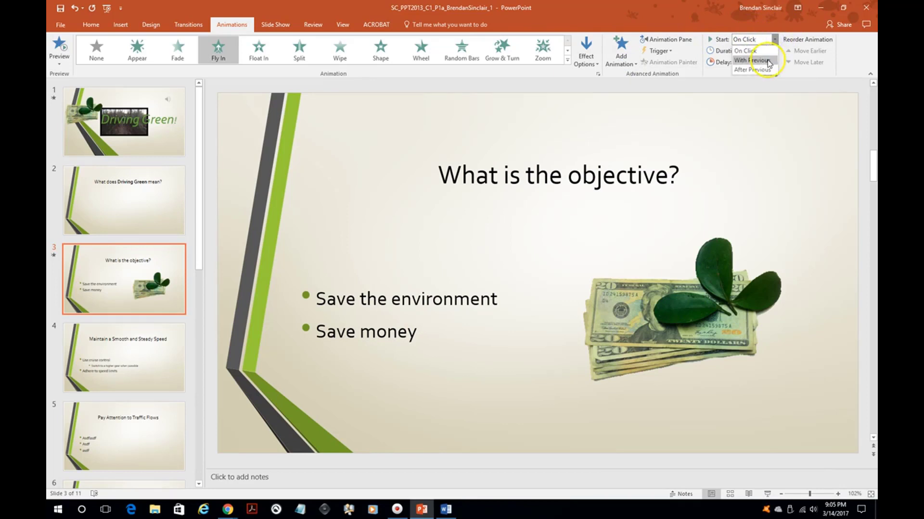
{"action": "left_click", "coordinate": [787, 136]}
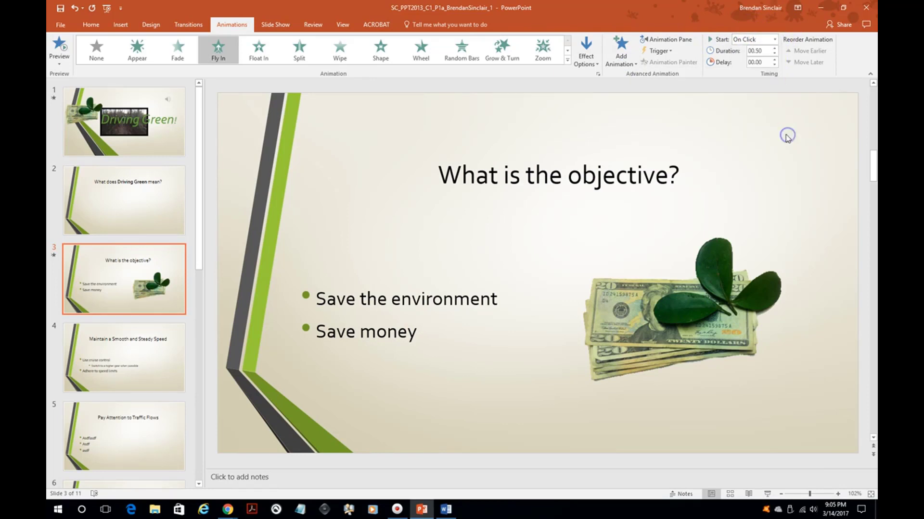
{"action": "left_click", "coordinate": [774, 49]}
{"action": "left_click", "coordinate": [774, 48]}
Give slide 2 a longer Window transition that advances on mouse click or automatically.
{"action": "left_click", "coordinate": [166, 210]}
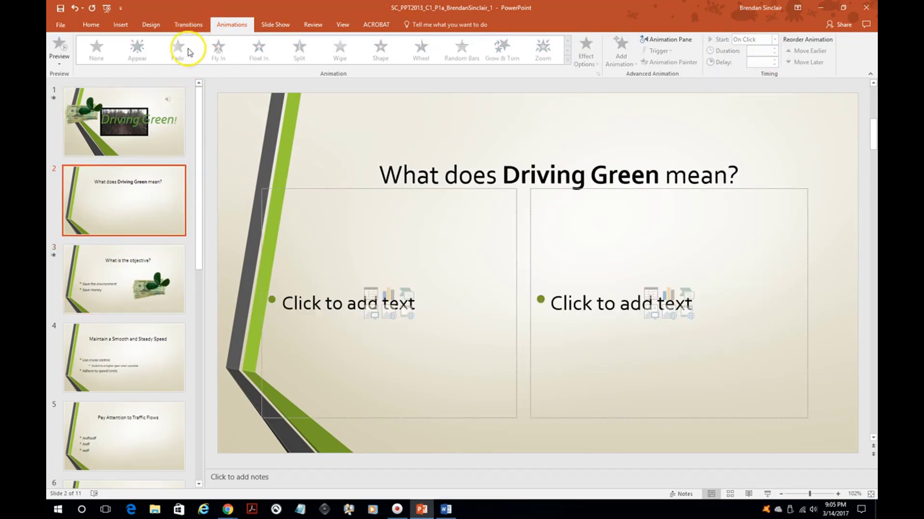
{"action": "left_click", "coordinate": [190, 28]}
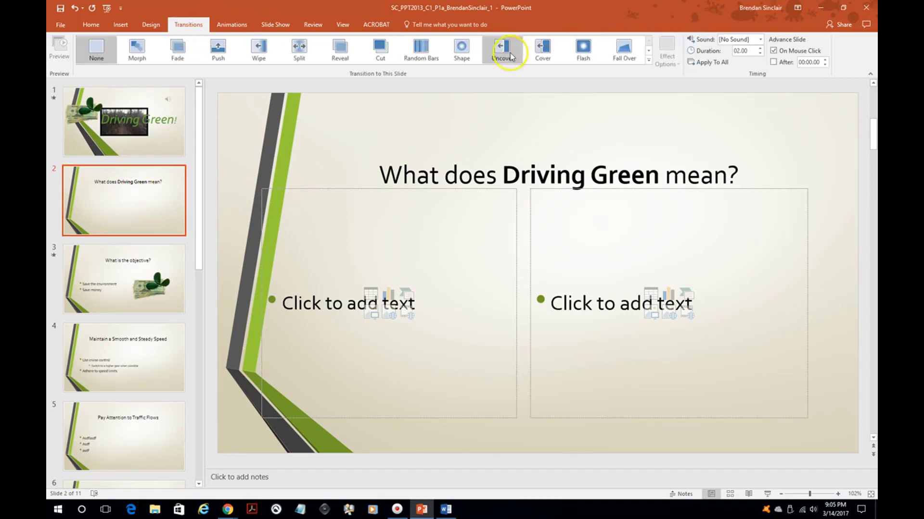
{"action": "left_click", "coordinate": [648, 60]}
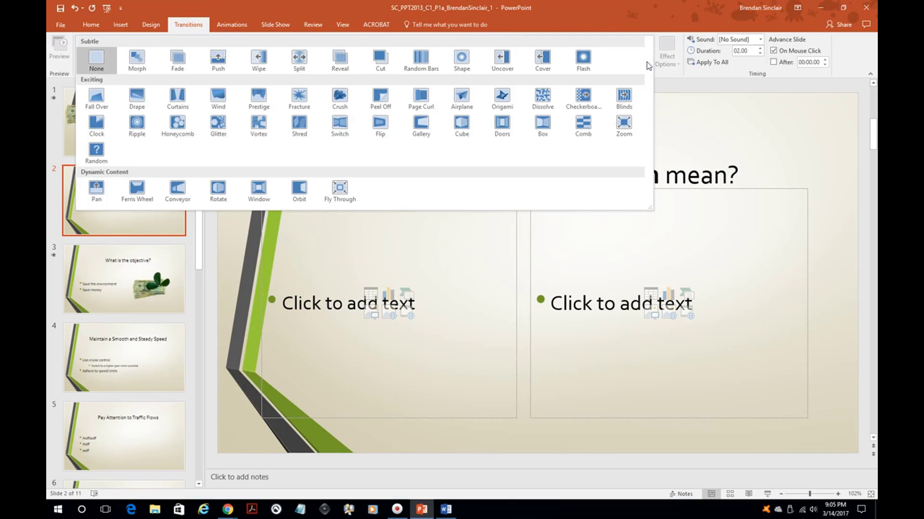
{"action": "left_click", "coordinate": [268, 187]}
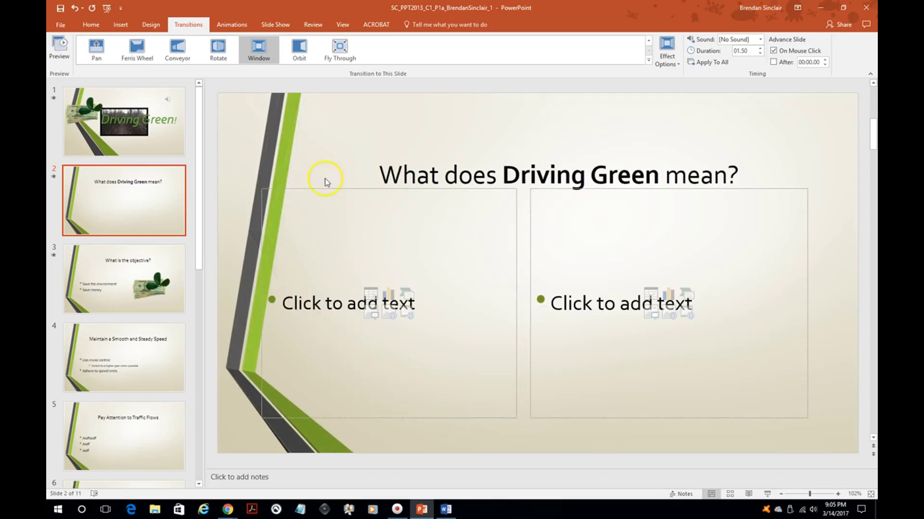
{"action": "left_click", "coordinate": [761, 49]}
{"action": "left_click", "coordinate": [791, 51]}
Apply the Window transition to all slides and set it to open Horizontal.
{"action": "left_click", "coordinate": [715, 66]}
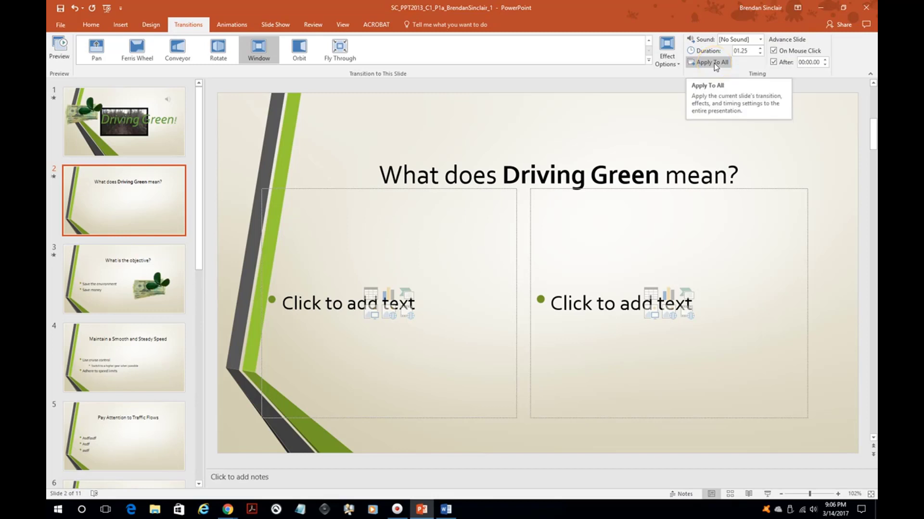
{"action": "left_click", "coordinate": [714, 62]}
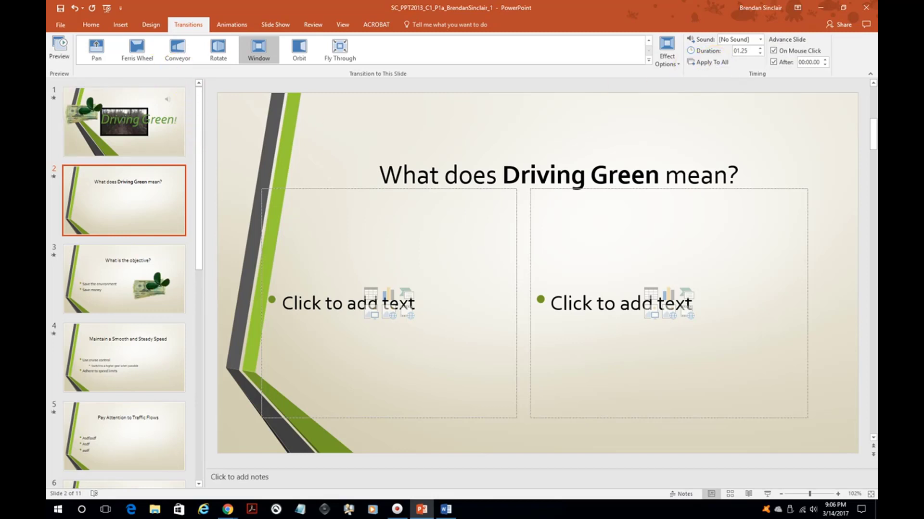
{"action": "left_click", "coordinate": [671, 61]}
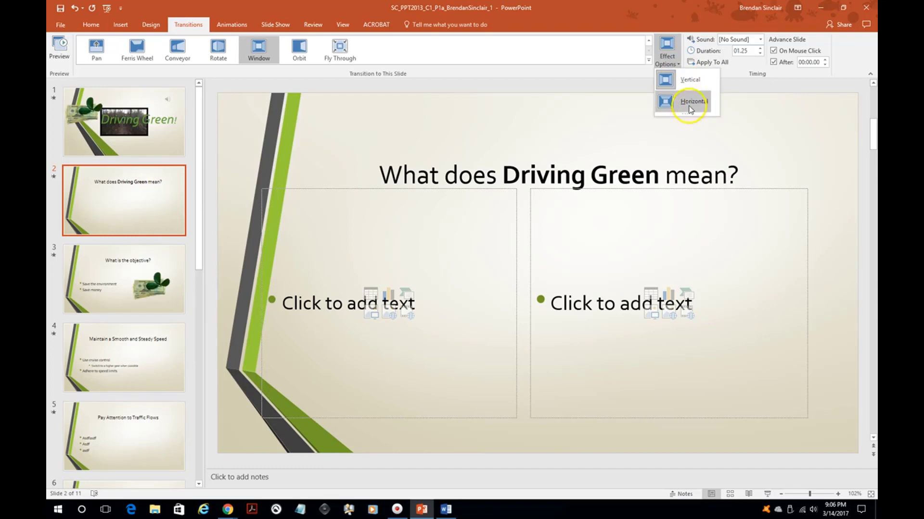
{"action": "left_click", "coordinate": [680, 99]}
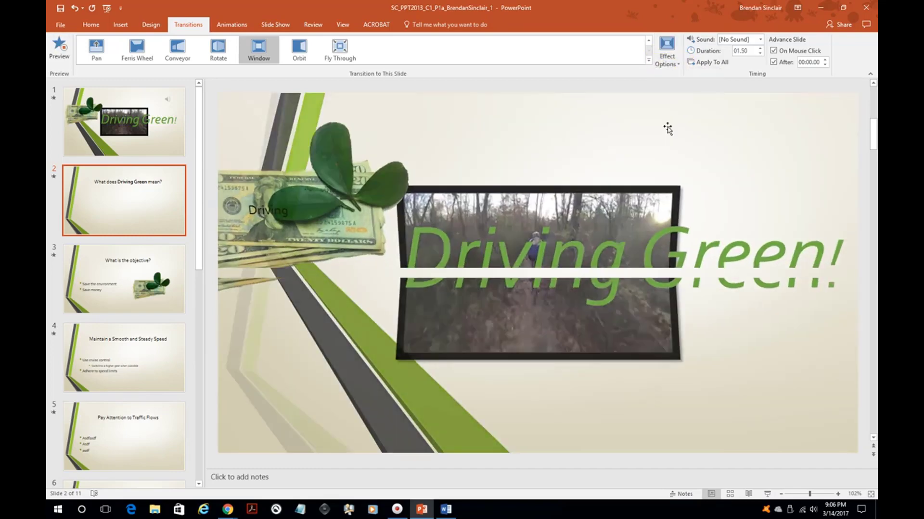